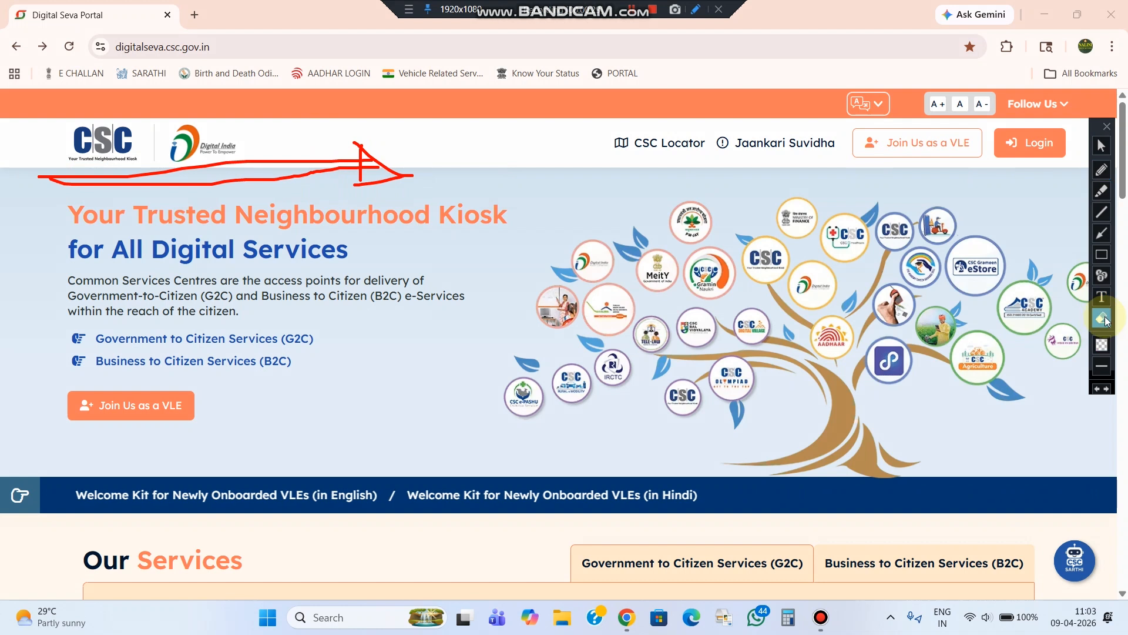
Clear the red arrow drawn over the page and start the login to the Digital Seva Portal
{"action": "left_click", "coordinate": [1102, 318]}
{"action": "left_click", "coordinate": [1108, 150]}
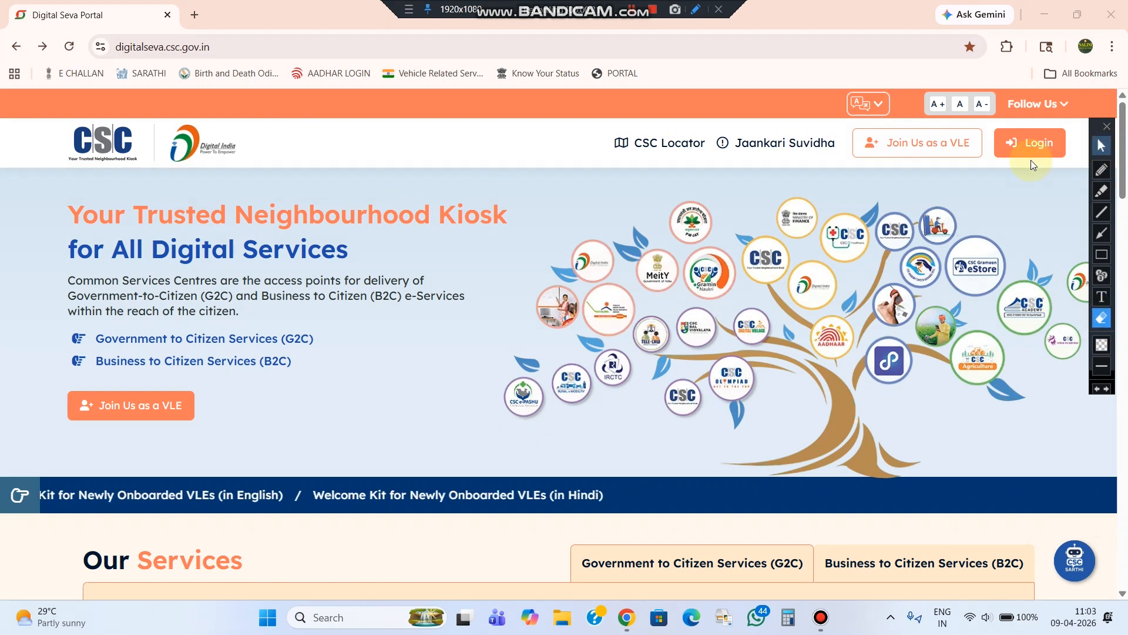
{"action": "left_click", "coordinate": [1030, 143]}
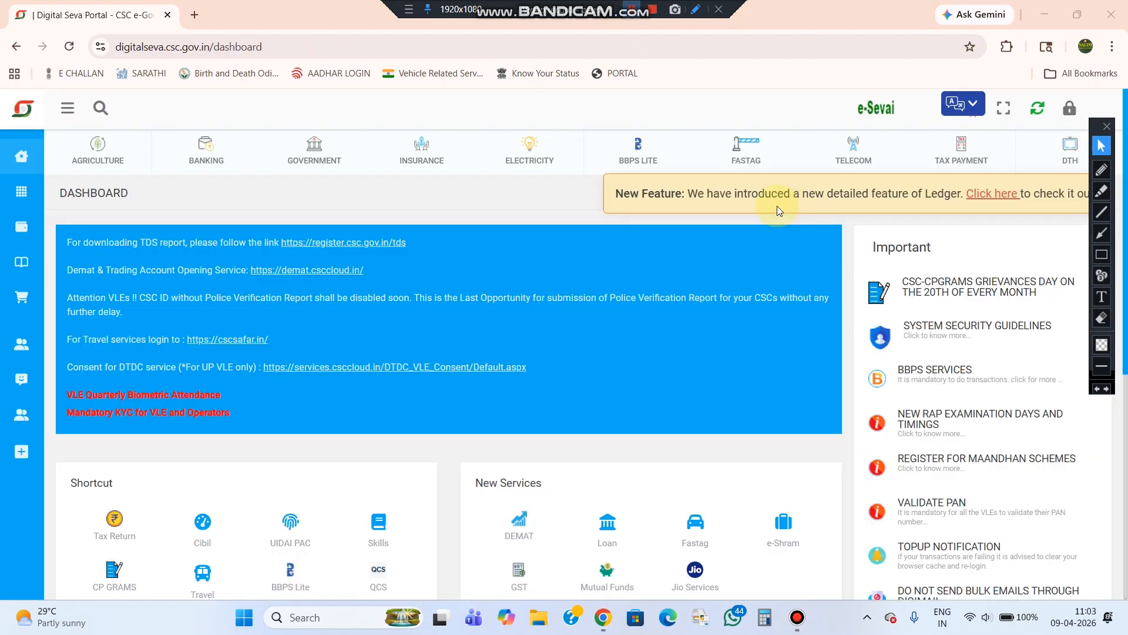
Search the services for "chola", open Motor Third Party POS and log in through Digital Seva Connect
{"action": "left_click", "coordinate": [130, 114]}
{"action": "type", "text": "chola"}
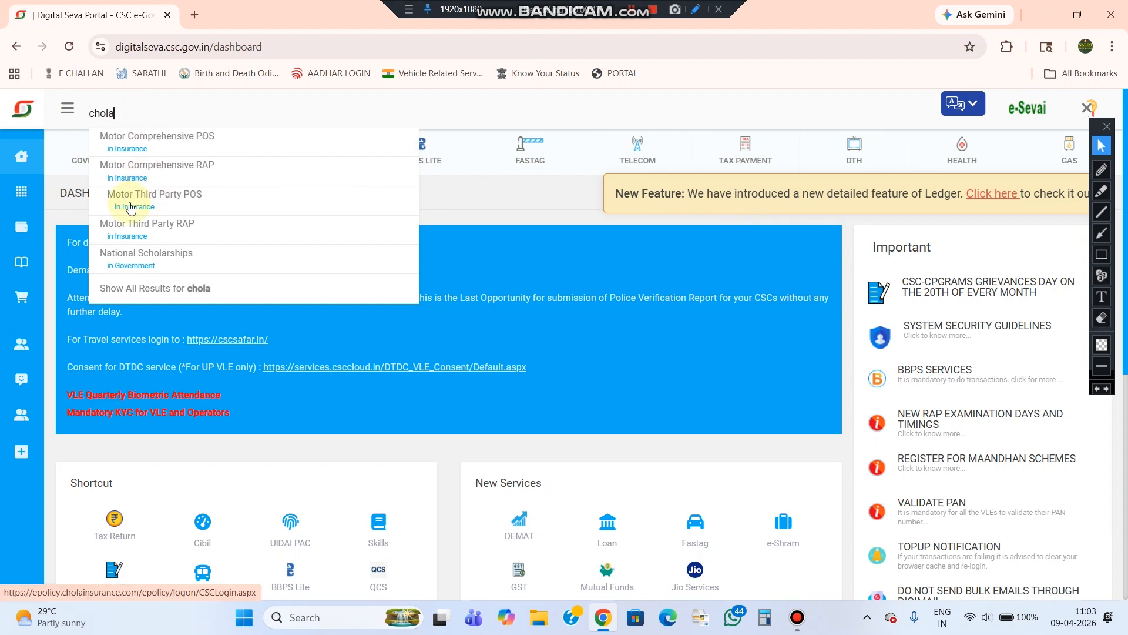
{"action": "left_click", "coordinate": [204, 206]}
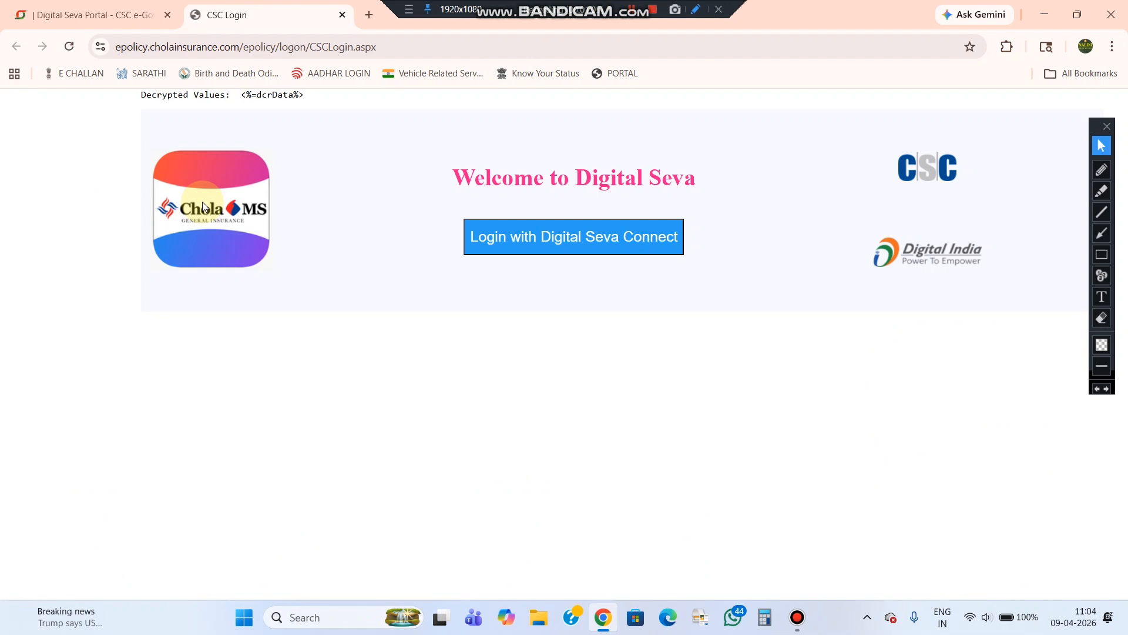
{"action": "left_click", "coordinate": [592, 236]}
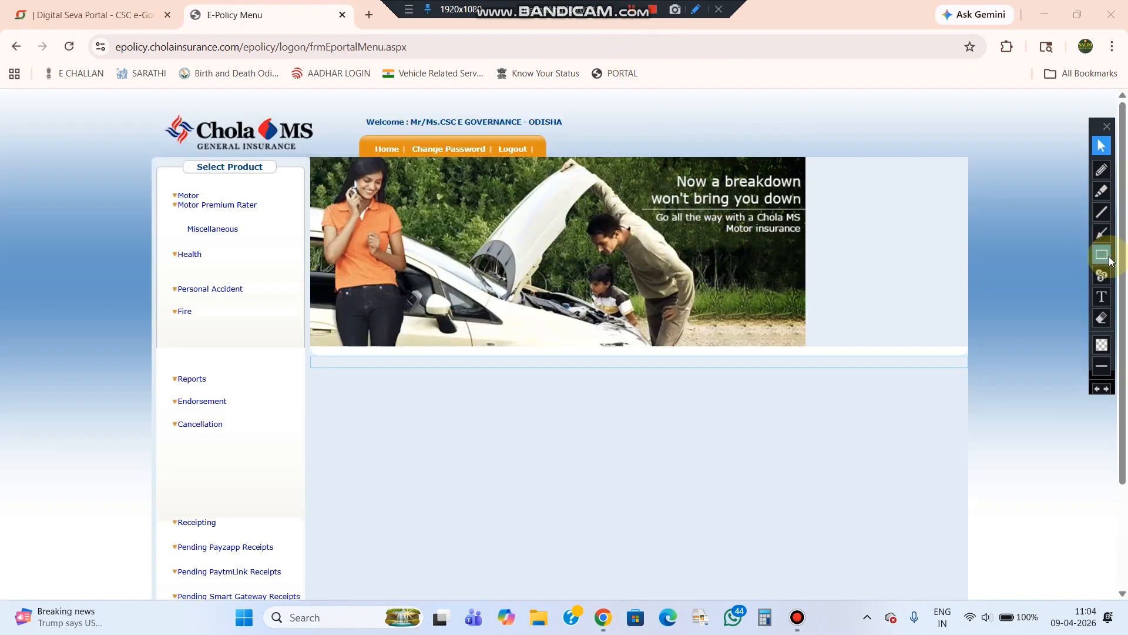
Outline the whole portal page and the Motor entry with red rectangles, and expand the Motor product list
{"action": "left_click", "coordinate": [1109, 259]}
{"action": "left_click_drag", "start_coordinate": [11, 82], "coordinate": [1126, 633]}
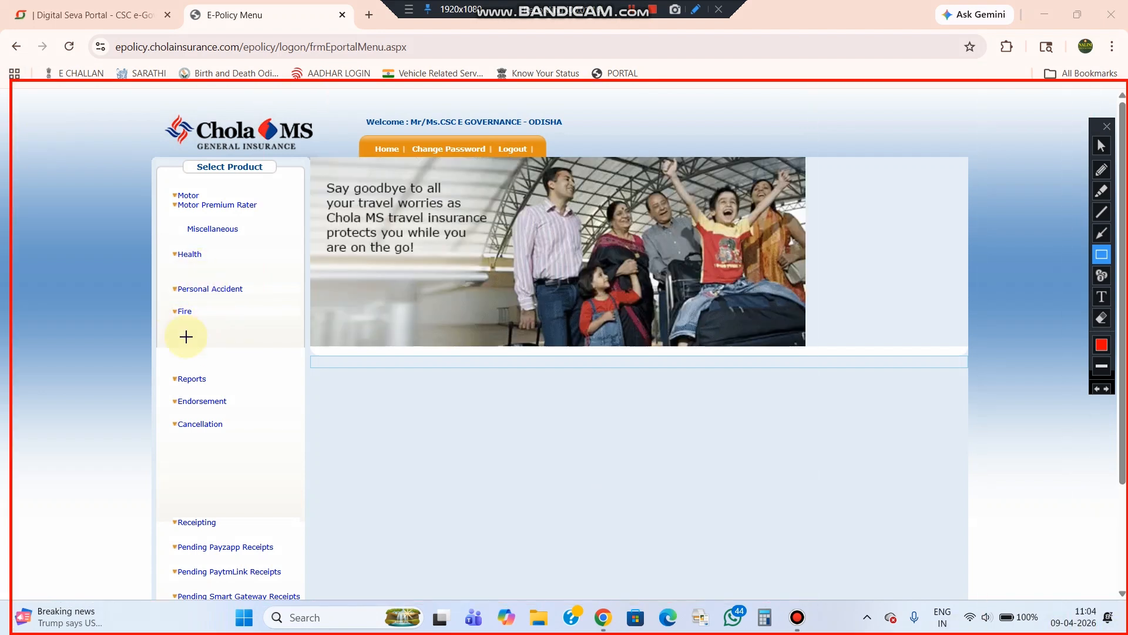
{"action": "left_click_drag", "start_coordinate": [158, 182], "coordinate": [218, 203]}
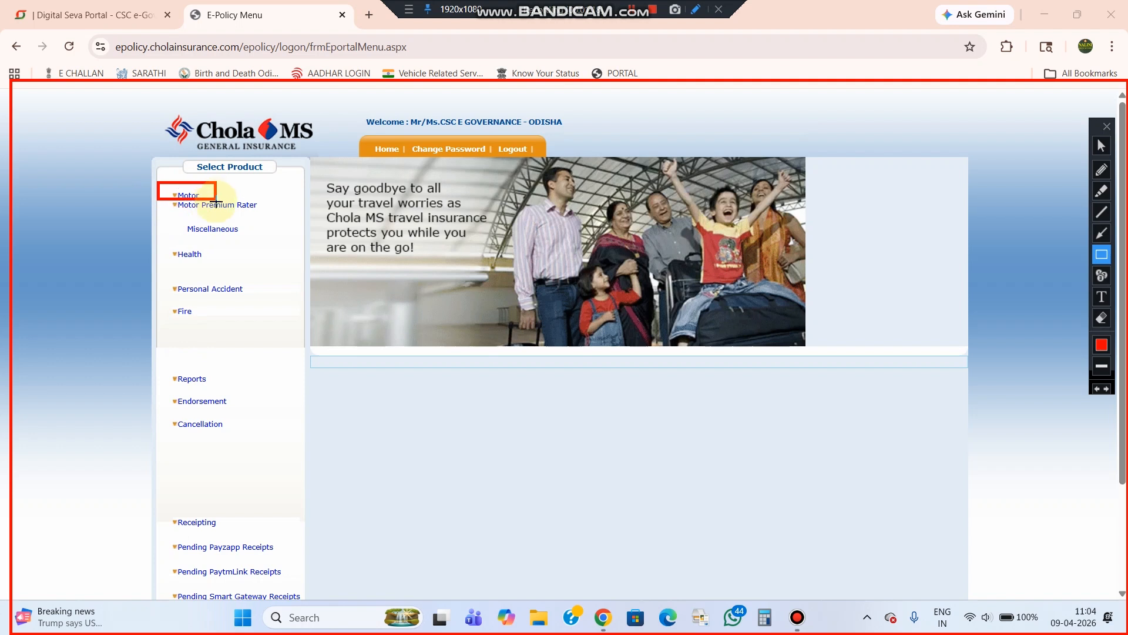
{"action": "left_click", "coordinate": [1101, 146]}
{"action": "left_click", "coordinate": [189, 196]}
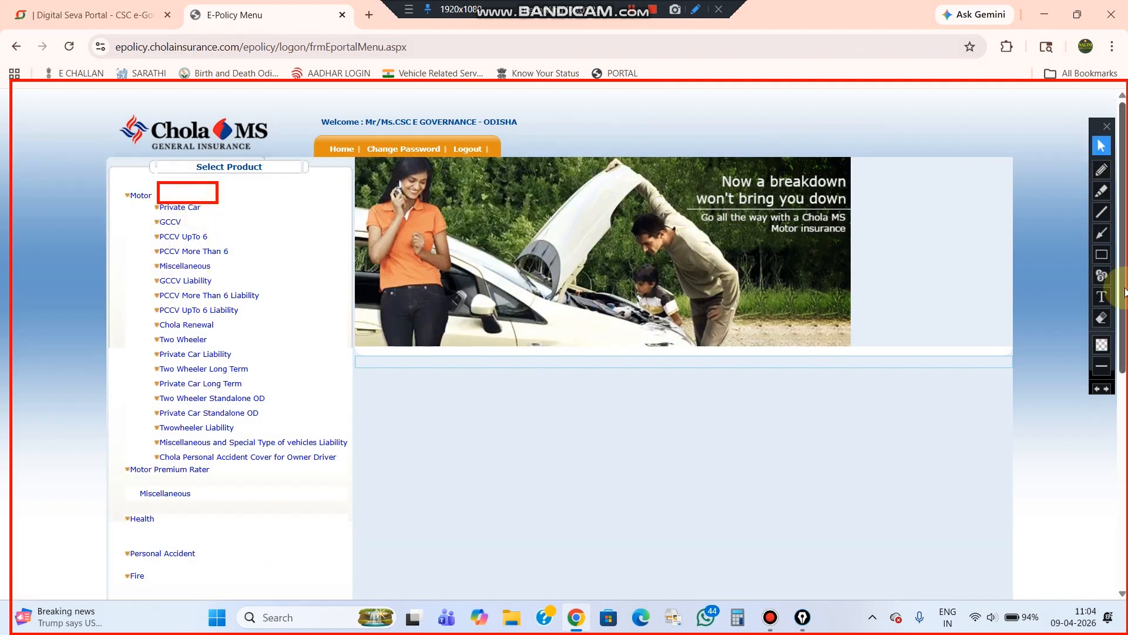
Mark the Two Wheeler product in the Motor list with a red rectangle and open it
{"action": "left_click", "coordinate": [1102, 254]}
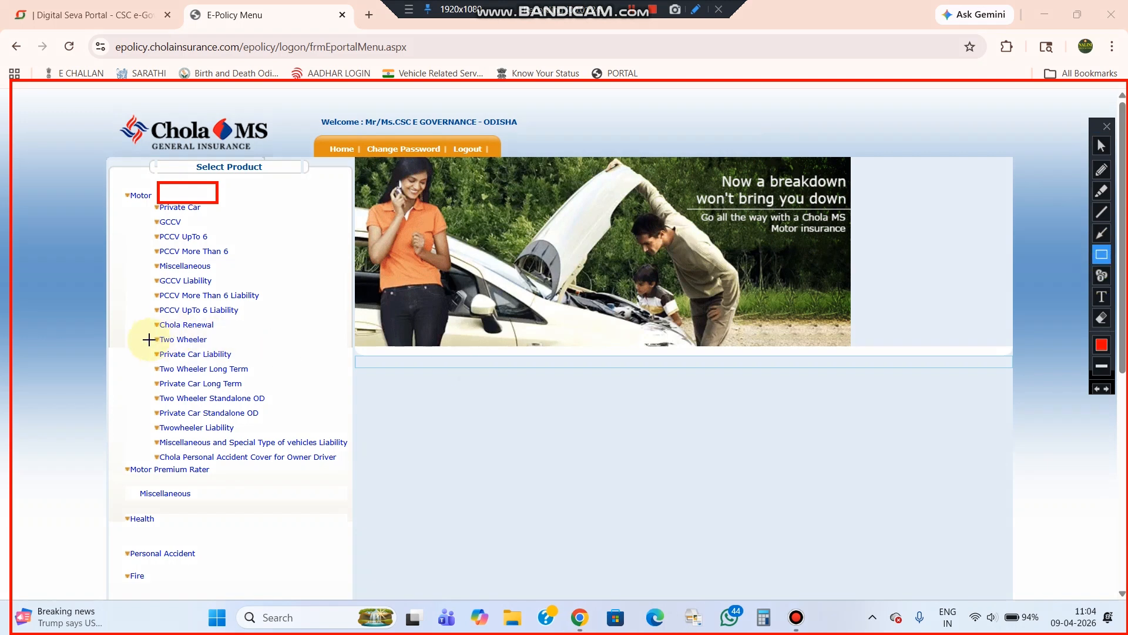
{"action": "left_click_drag", "start_coordinate": [147, 328], "coordinate": [239, 348]}
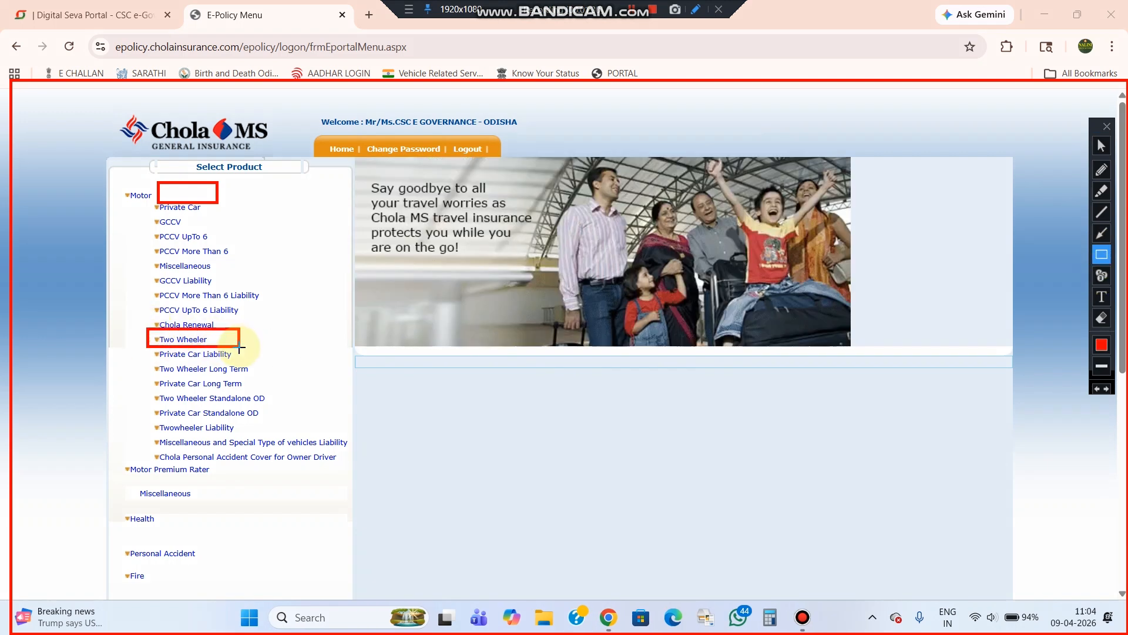
{"action": "left_click", "coordinate": [1102, 146]}
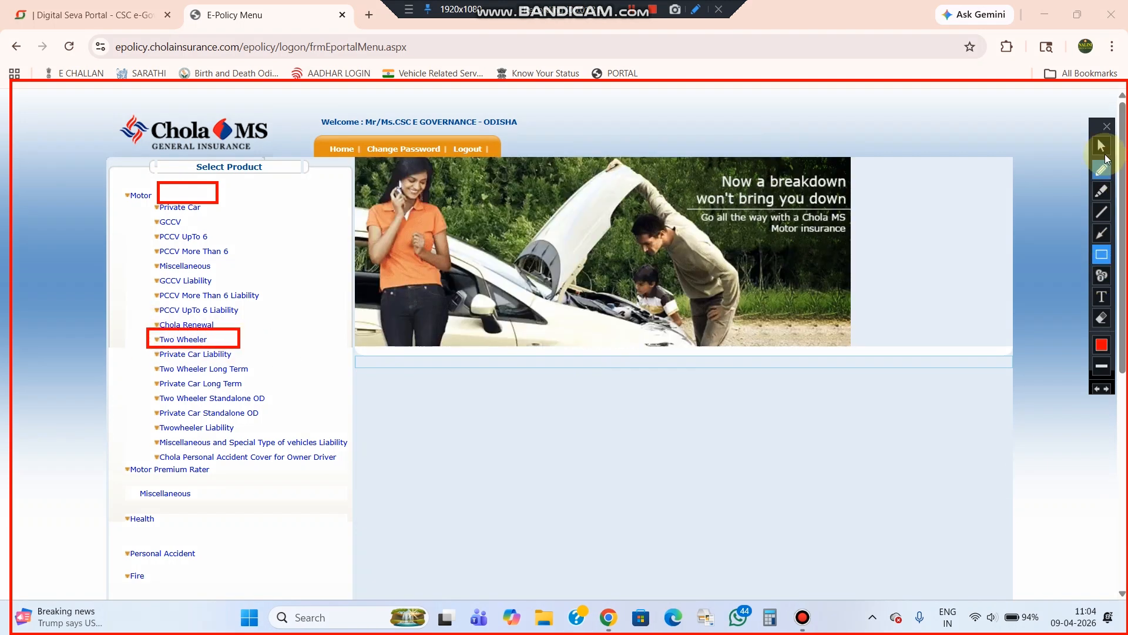
{"action": "left_click", "coordinate": [184, 341]}
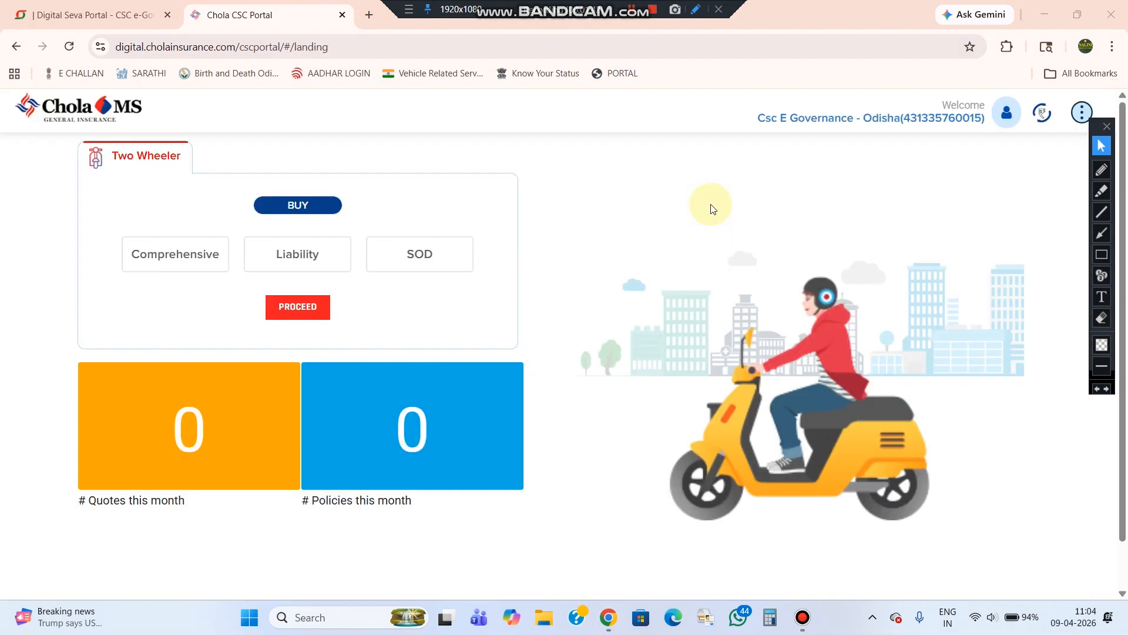
Frame the Liability option in red, choose it as the two-wheeler cover and proceed
{"action": "left_click", "coordinate": [1103, 255]}
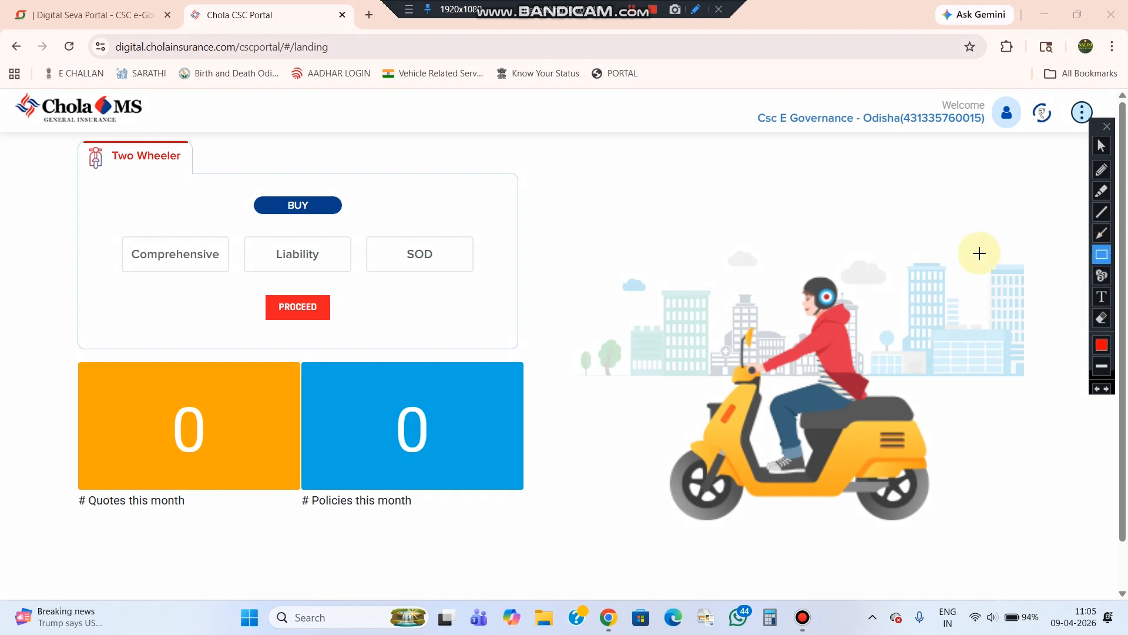
{"action": "left_click_drag", "start_coordinate": [243, 231], "coordinate": [354, 277]}
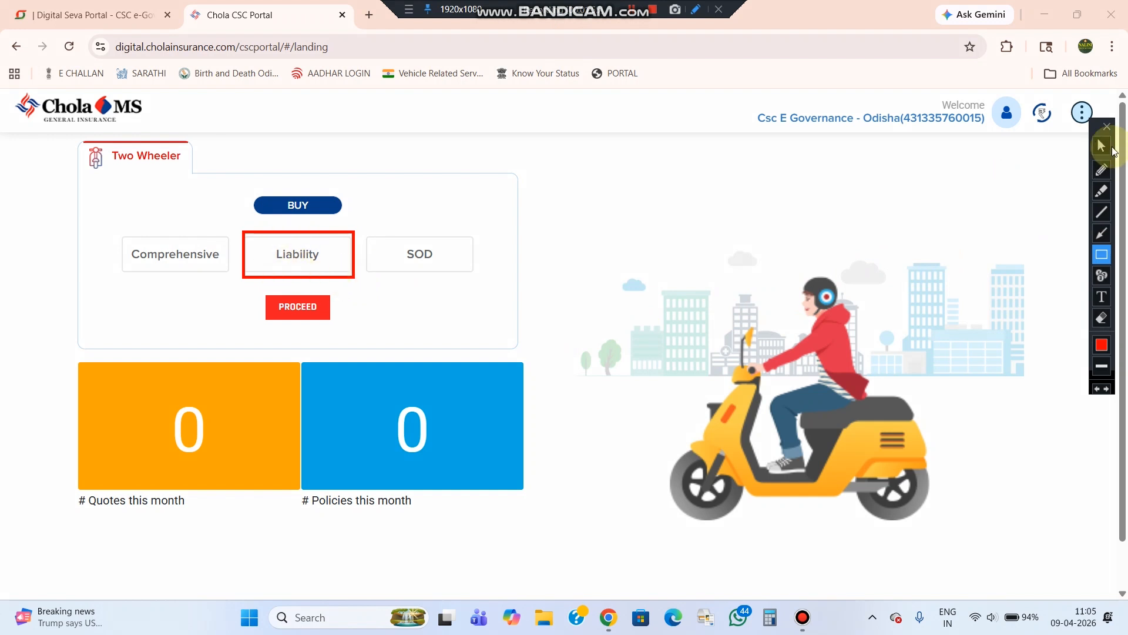
{"action": "left_click", "coordinate": [1102, 146]}
{"action": "left_click", "coordinate": [298, 264]}
{"action": "left_click", "coordinate": [304, 316]}
Replace the leftover outline with red rectangles around the Registration Number section and its input field, and request the quote
{"action": "left_click", "coordinate": [1102, 318]}
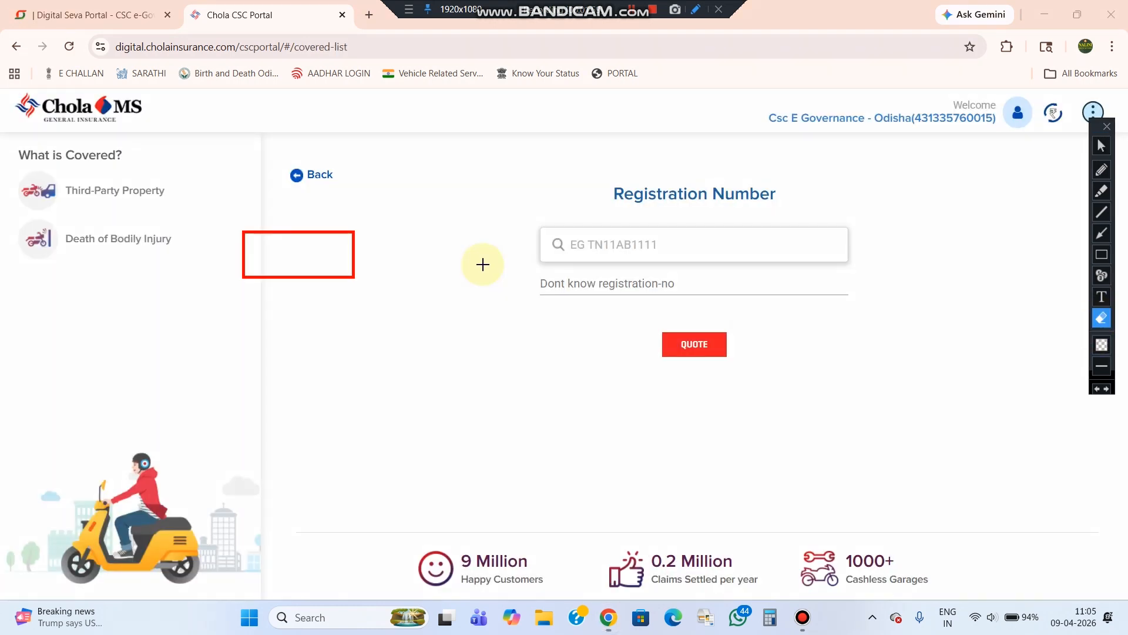
{"action": "left_click", "coordinate": [1102, 318]}
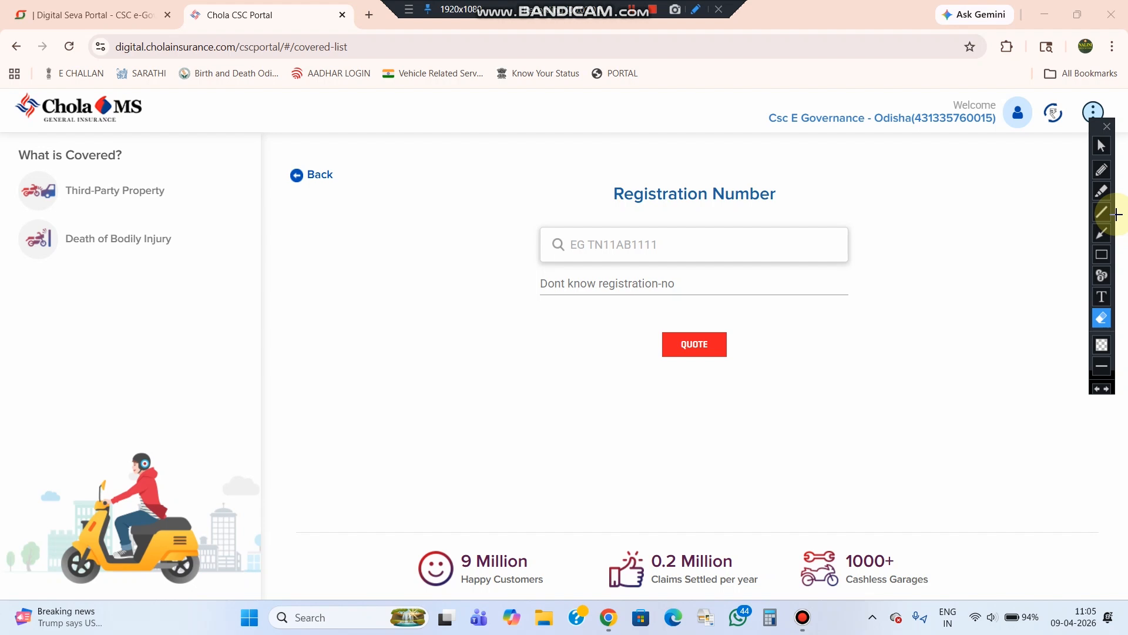
{"action": "left_click", "coordinate": [1102, 255]}
{"action": "left_click_drag", "start_coordinate": [490, 169], "coordinate": [891, 322]}
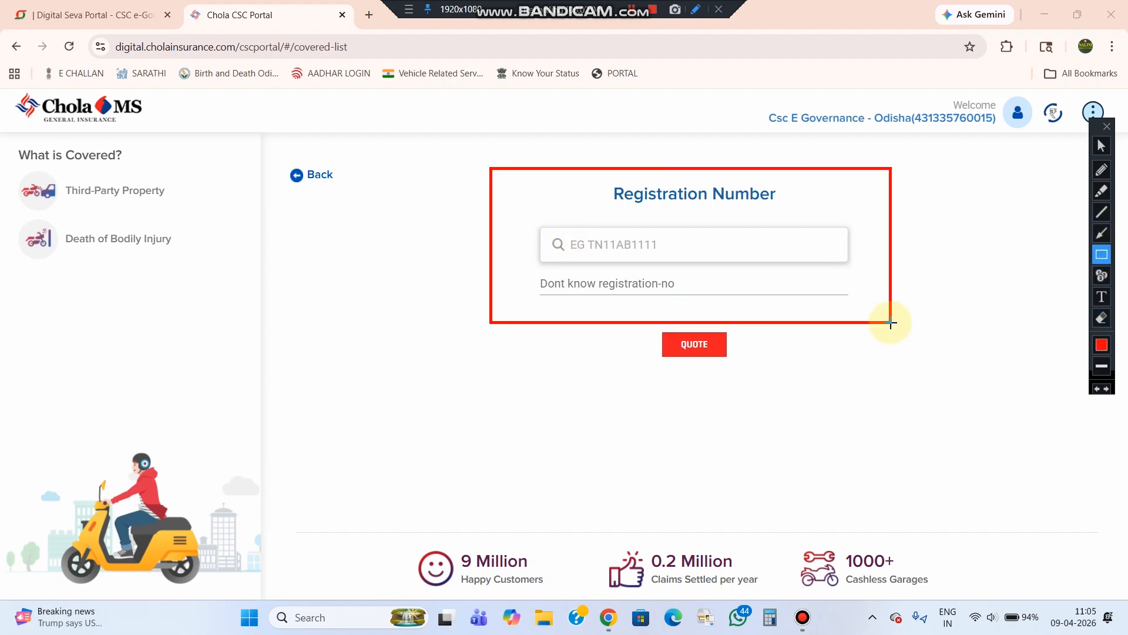
{"action": "left_click_drag", "start_coordinate": [526, 221], "coordinate": [855, 268]}
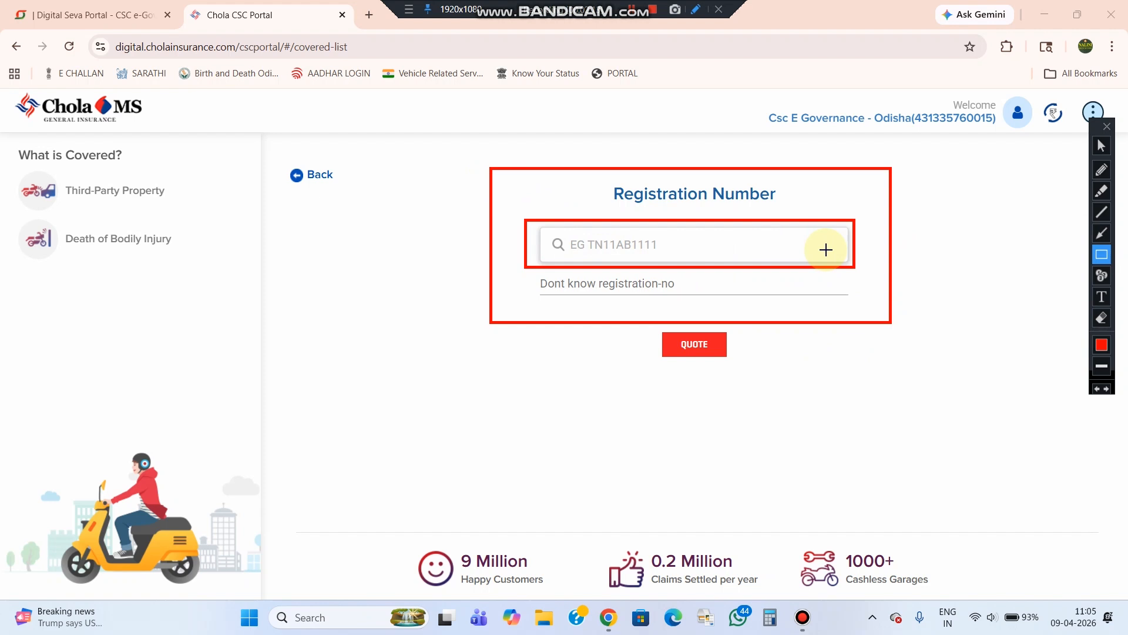
{"action": "left_click", "coordinate": [1101, 145]}
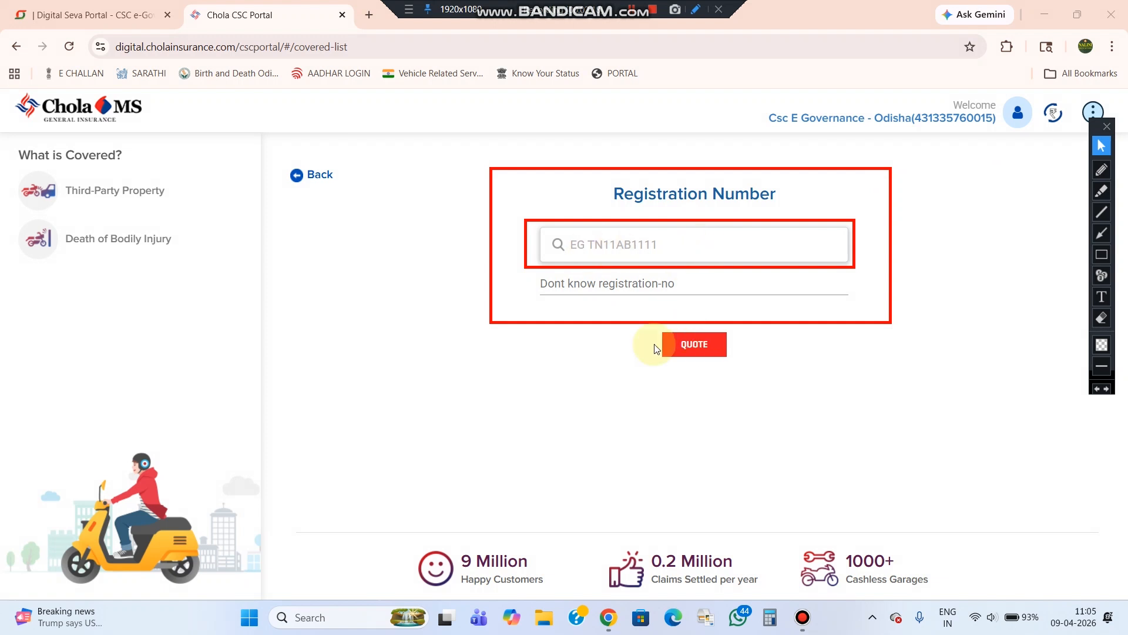
{"action": "left_click", "coordinate": [704, 352]}
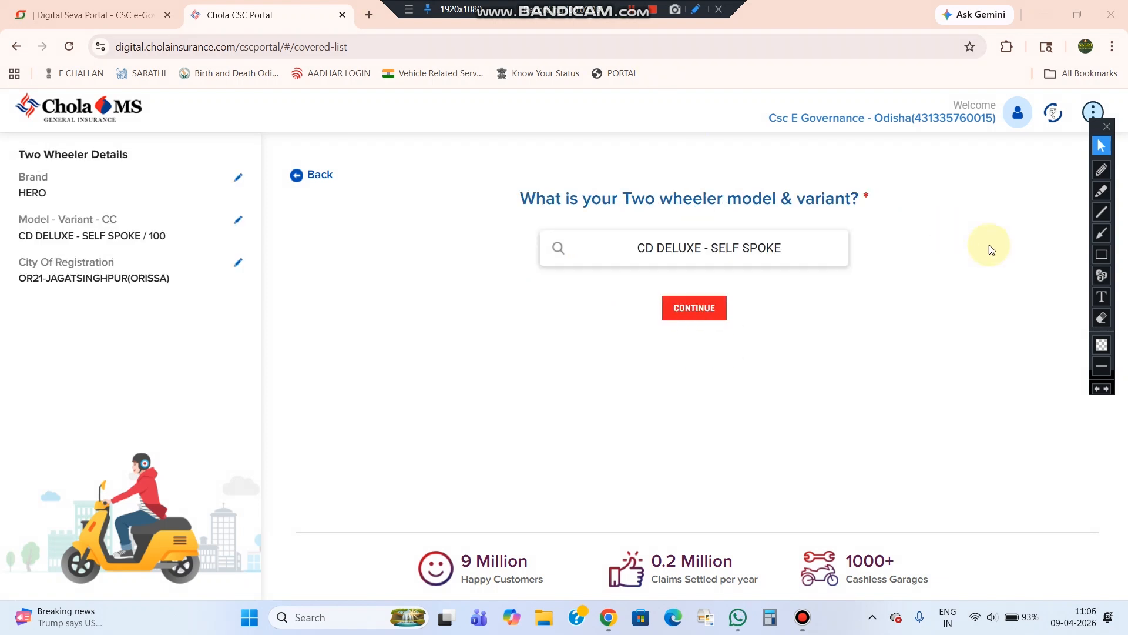
Frame the two-wheeler model and variant field in red and draw a freehand arrow pointing at it
{"action": "left_click", "coordinate": [1101, 254]}
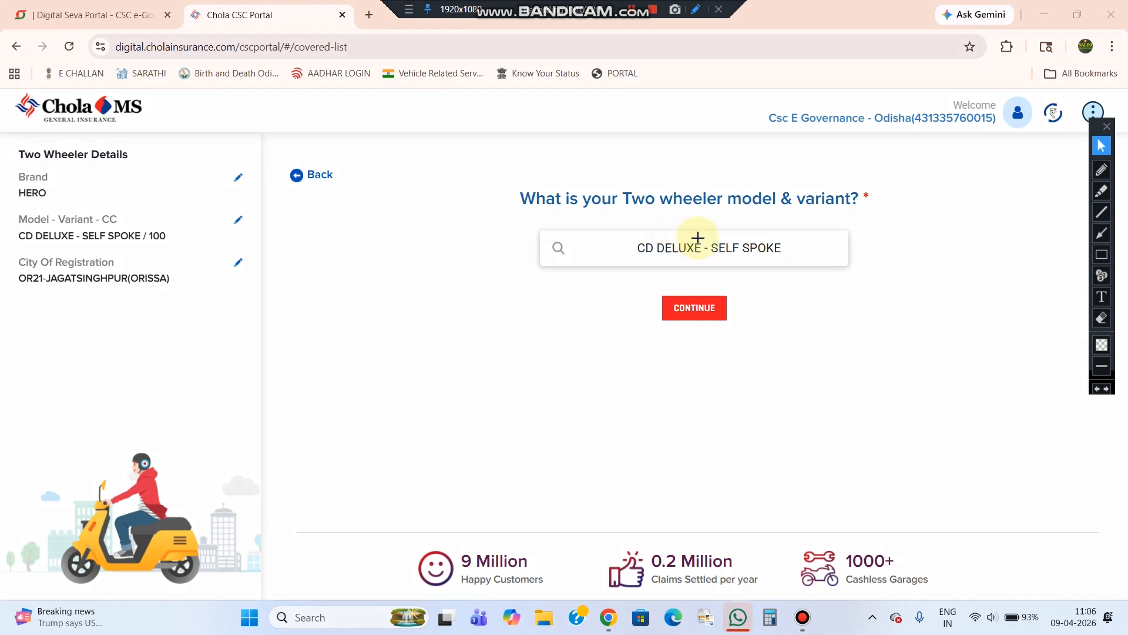
{"action": "mouse_move", "coordinate": [514, 219]}
{"action": "left_mouse_down"}
{"action": "mouse_move", "coordinate": [900, 267]}
{"action": "mouse_move", "coordinate": [889, 273]}
{"action": "left_mouse_up"}
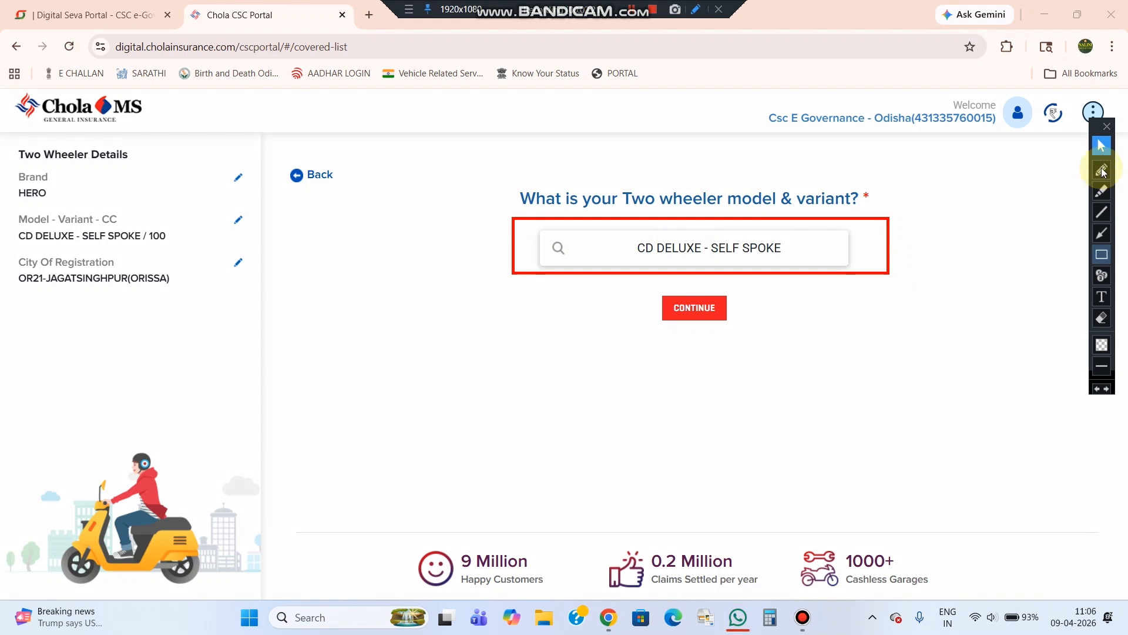
{"action": "left_click", "coordinate": [1102, 170]}
{"action": "left_click_drag", "start_coordinate": [908, 255], "coordinate": [918, 222]}
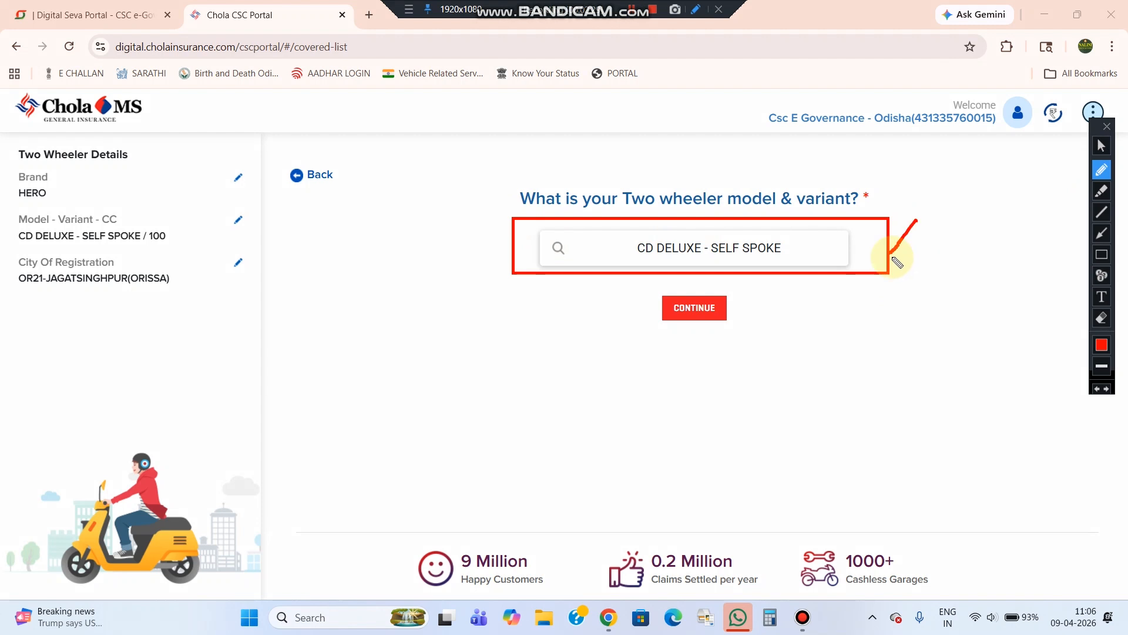
{"action": "left_click_drag", "start_coordinate": [893, 257], "coordinate": [1002, 253]}
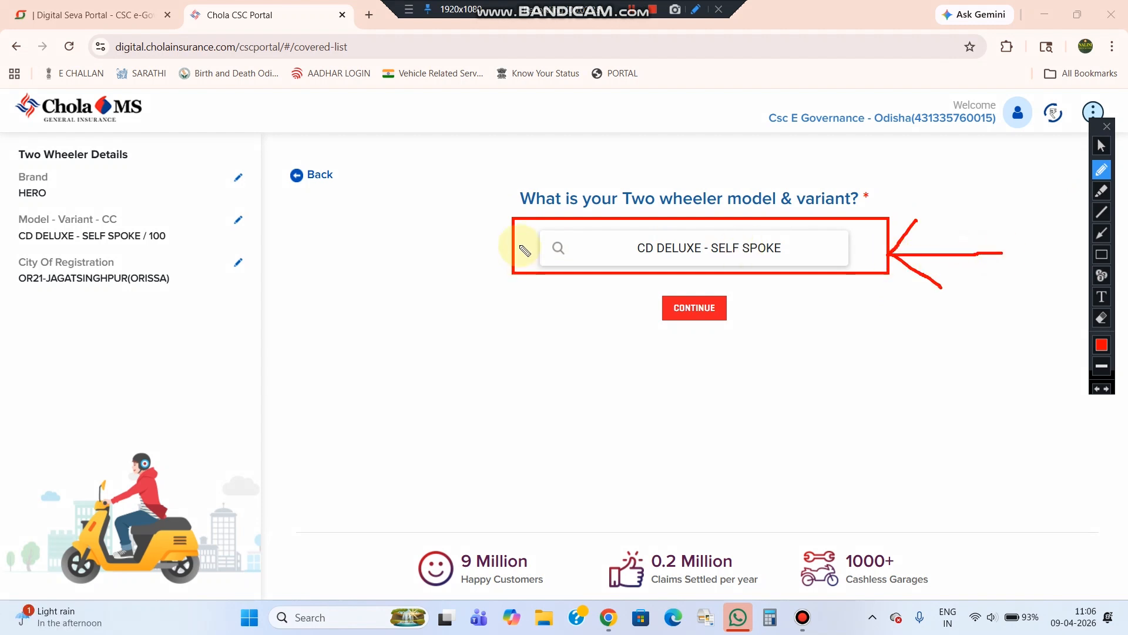
Mark the search icon and the CD DELUXE - SELF SPOKE variant with freehand red strokes, and continue with that variant
{"action": "mouse_move", "coordinate": [533, 247]}
{"action": "left_mouse_down"}
{"action": "mouse_move", "coordinate": [607, 250]}
{"action": "mouse_move", "coordinate": [529, 267]}
{"action": "mouse_move", "coordinate": [462, 264]}
{"action": "mouse_move", "coordinate": [500, 274]}
{"action": "left_mouse_up"}
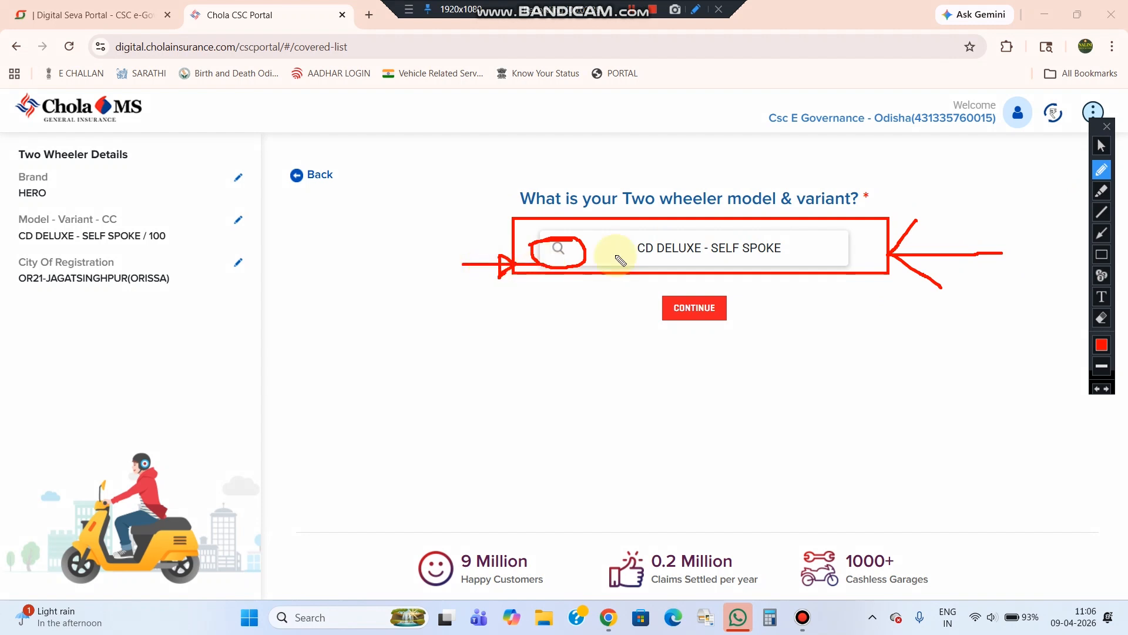
{"action": "mouse_move", "coordinate": [611, 262]}
{"action": "left_mouse_down"}
{"action": "mouse_move", "coordinate": [794, 264]}
{"action": "mouse_move", "coordinate": [640, 245]}
{"action": "mouse_move", "coordinate": [623, 272]}
{"action": "left_mouse_up"}
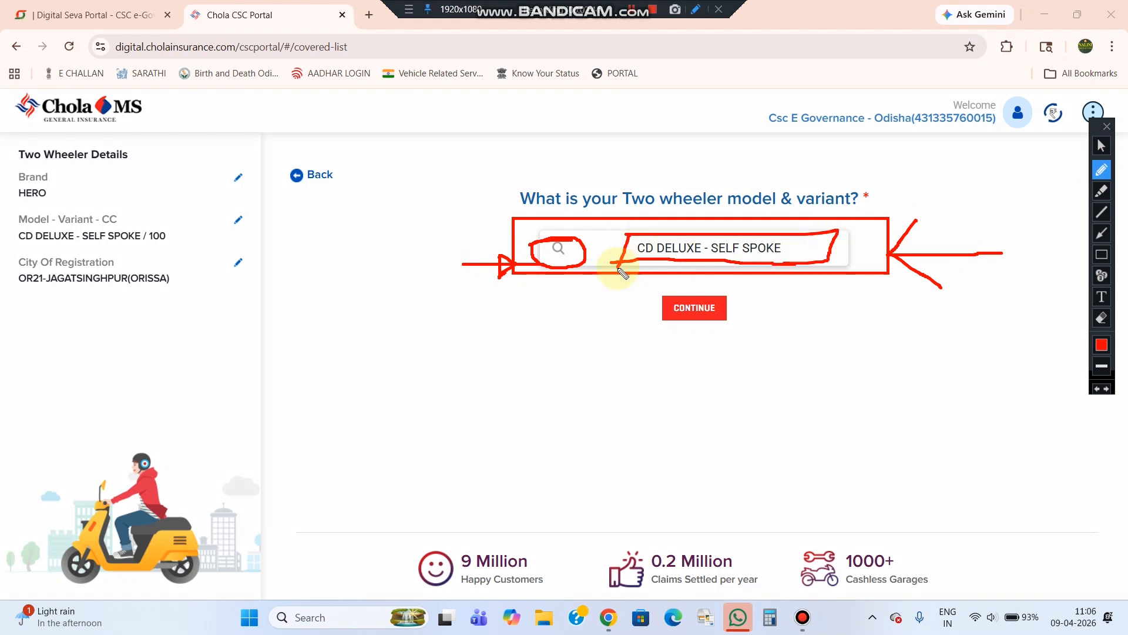
{"action": "left_click_drag", "start_coordinate": [625, 296], "coordinate": [735, 288]}
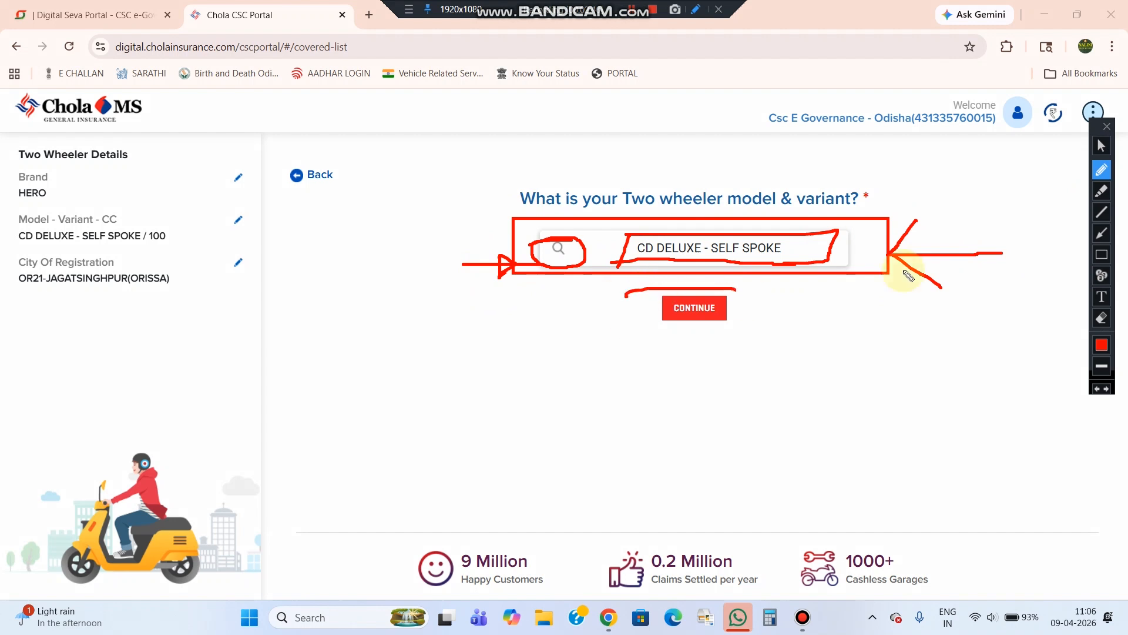
{"action": "left_click", "coordinate": [1102, 145]}
{"action": "left_click", "coordinate": [695, 308]}
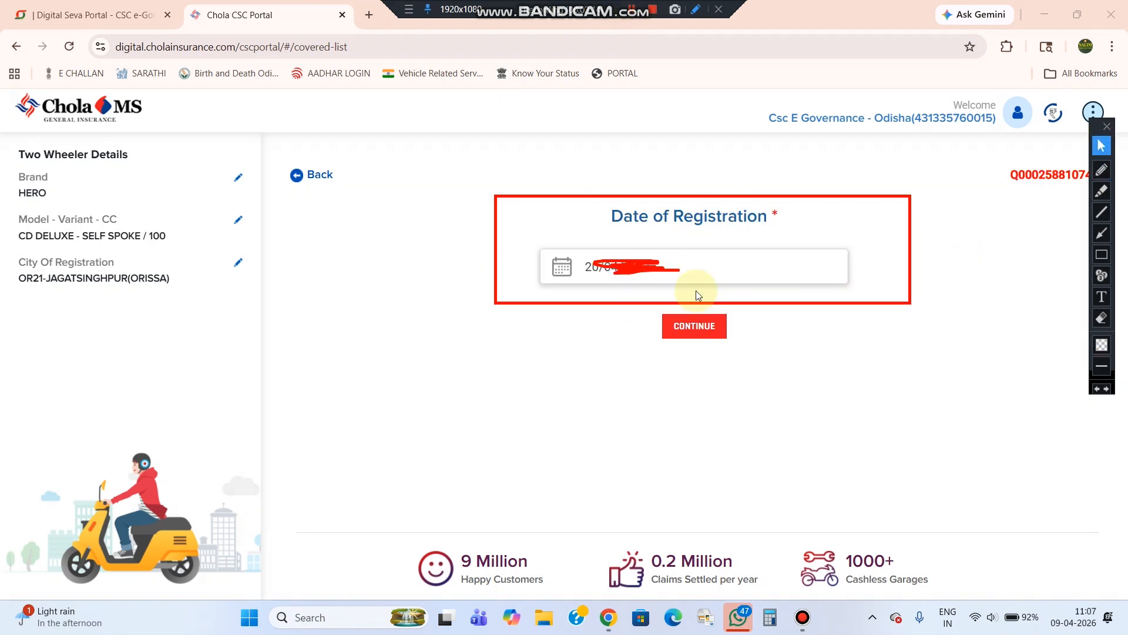
Outline the Date of Registration field and its calendar icon with red rectangles
{"action": "left_click", "coordinate": [1103, 257]}
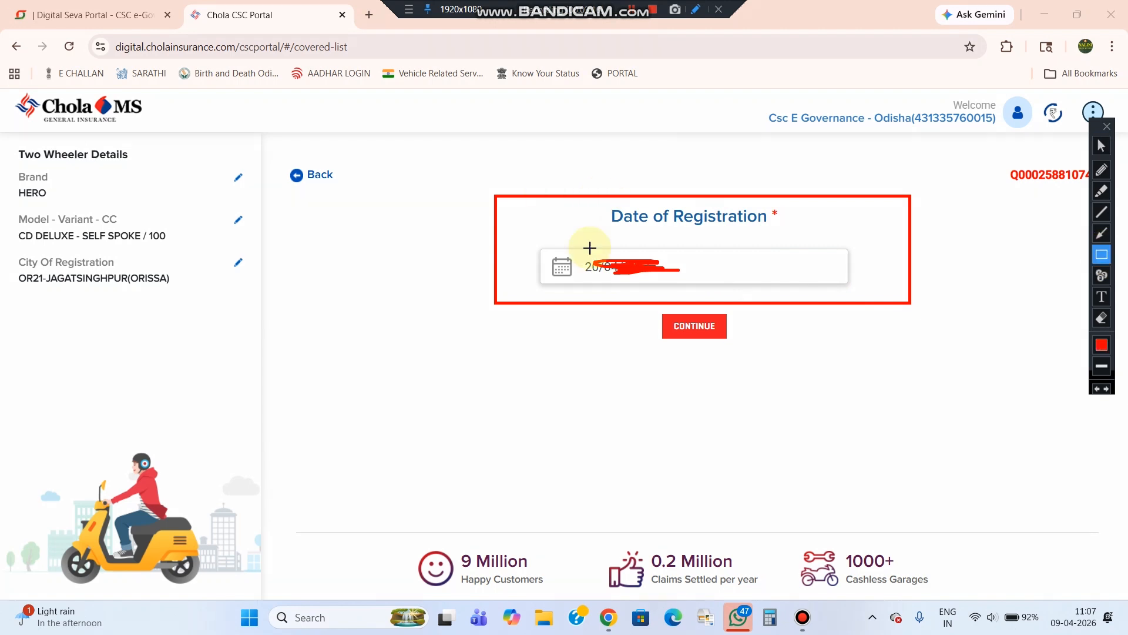
{"action": "left_click_drag", "start_coordinate": [526, 236], "coordinate": [858, 289]}
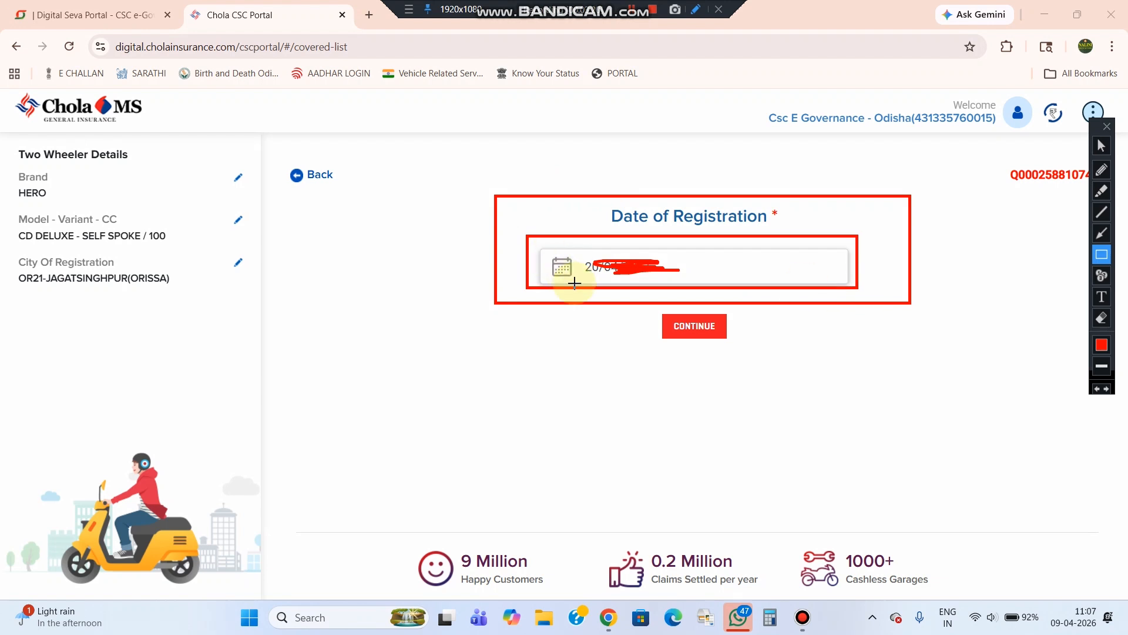
{"action": "left_click_drag", "start_coordinate": [545, 249], "coordinate": [573, 282]}
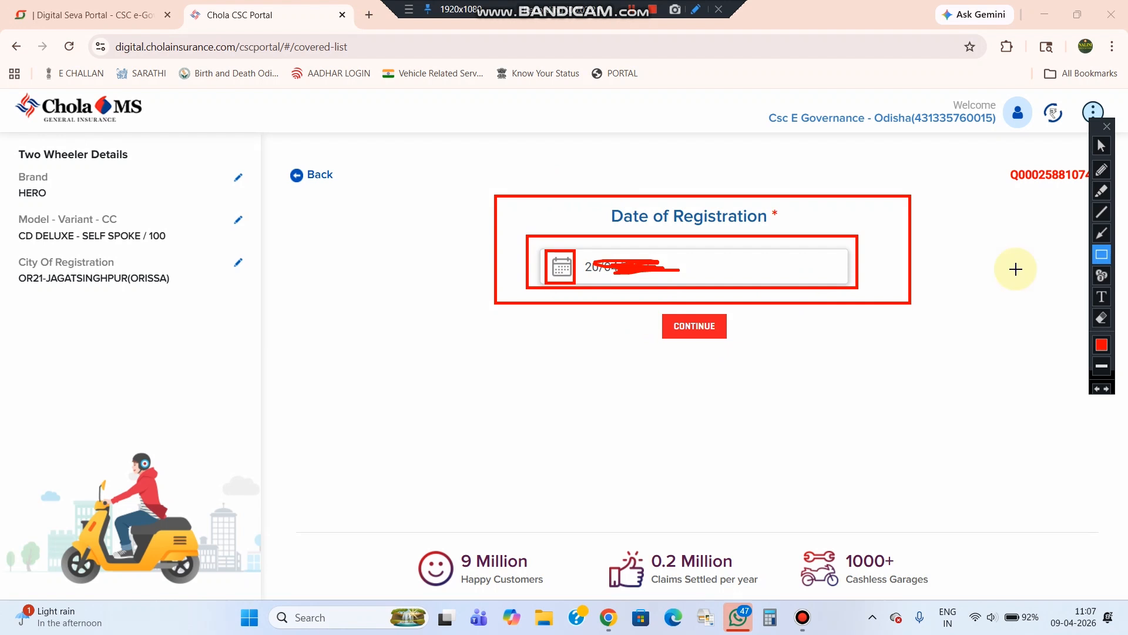
{"action": "left_click", "coordinate": [1103, 152]}
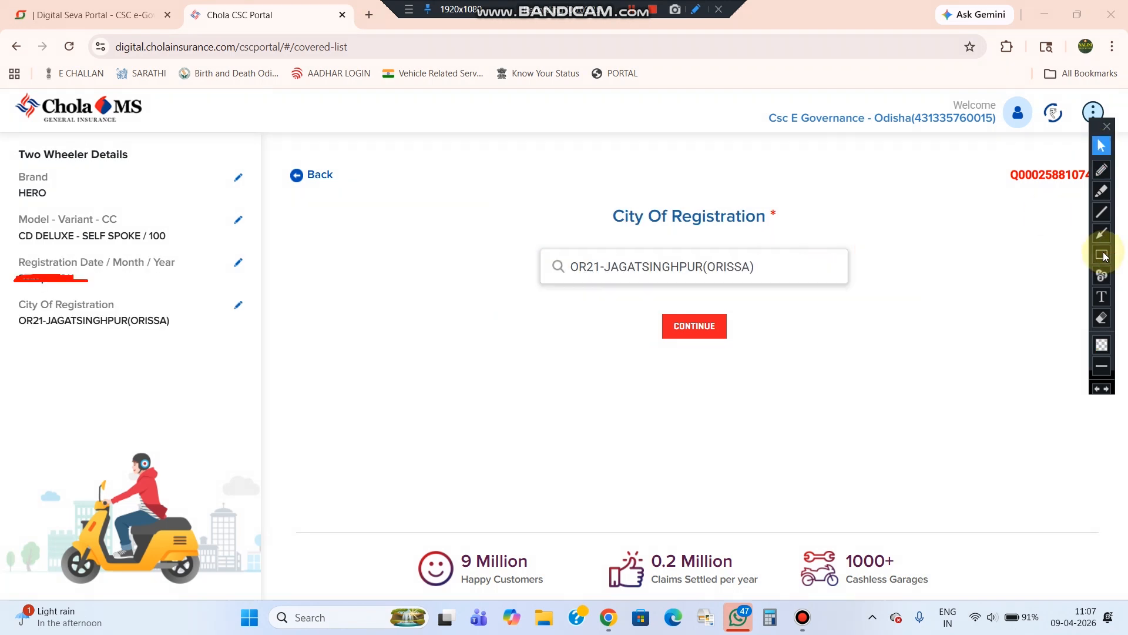
Draw red rectangles around the City Of Registration section, its OR21-JAGATSINGHPUR(ORISSA) entry and the Continue control
{"action": "left_click", "coordinate": [1102, 254]}
{"action": "left_click_drag", "start_coordinate": [494, 198], "coordinate": [873, 298]}
{"action": "left_click_drag", "start_coordinate": [527, 241], "coordinate": [830, 288]}
{"action": "left_click_drag", "start_coordinate": [649, 308], "coordinate": [744, 362]}
{"action": "left_click", "coordinate": [1101, 146]}
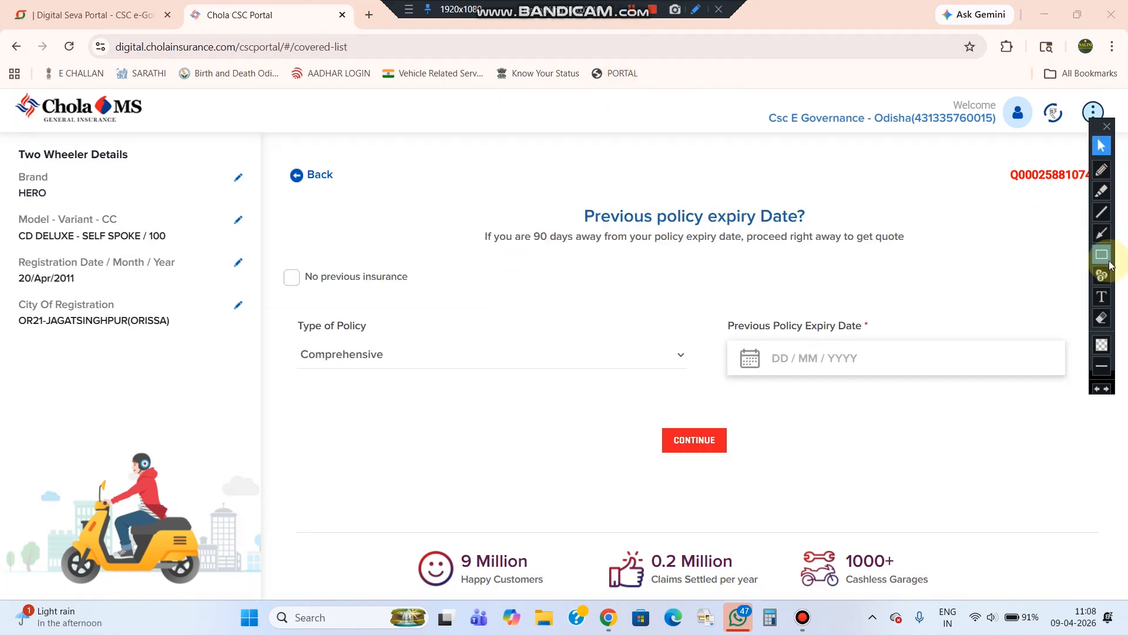
Outline the Previous policy expiry Date heading and the No previous insurance option in red, allowing the LocalServiceControl.exe permission request
{"action": "left_click", "coordinate": [1101, 254]}
{"action": "left_click_drag", "start_coordinate": [463, 180], "coordinate": [919, 259]}
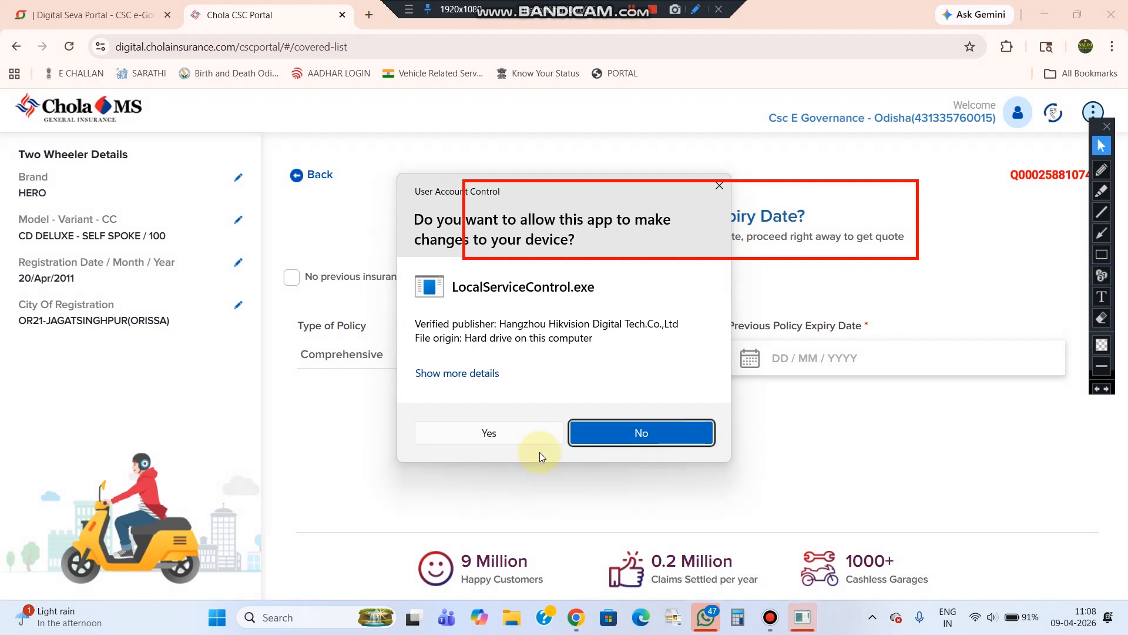
{"action": "left_click", "coordinate": [517, 433]}
{"action": "left_click", "coordinate": [1102, 254]}
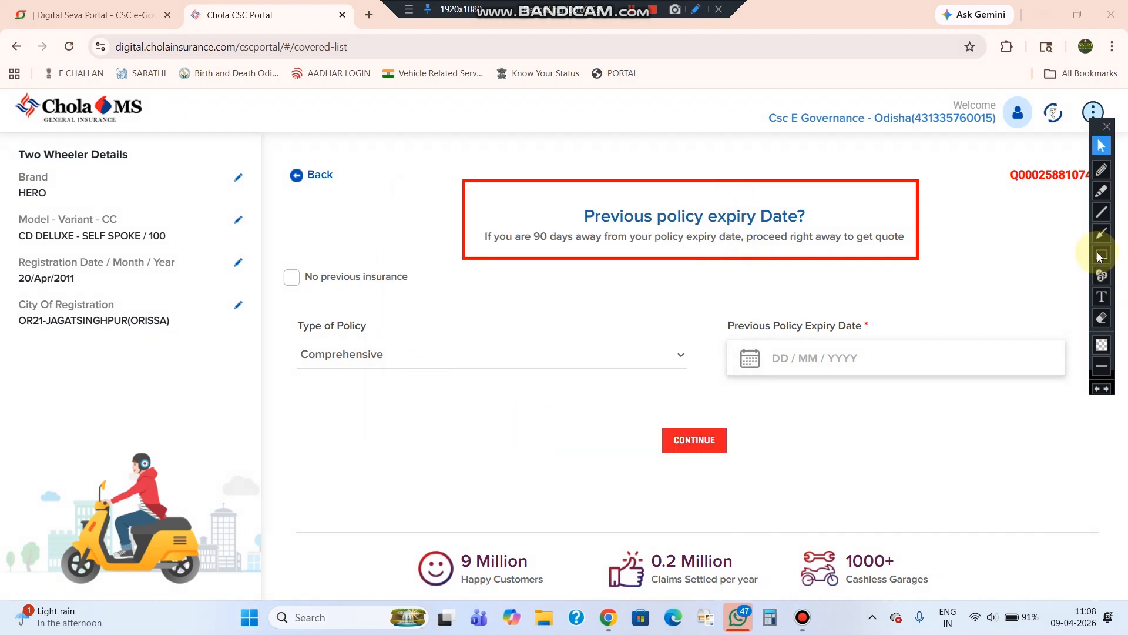
{"action": "mouse_move", "coordinate": [274, 257]}
{"action": "left_mouse_down"}
{"action": "mouse_move", "coordinate": [399, 297]}
{"action": "mouse_move", "coordinate": [447, 296]}
{"action": "left_mouse_up"}
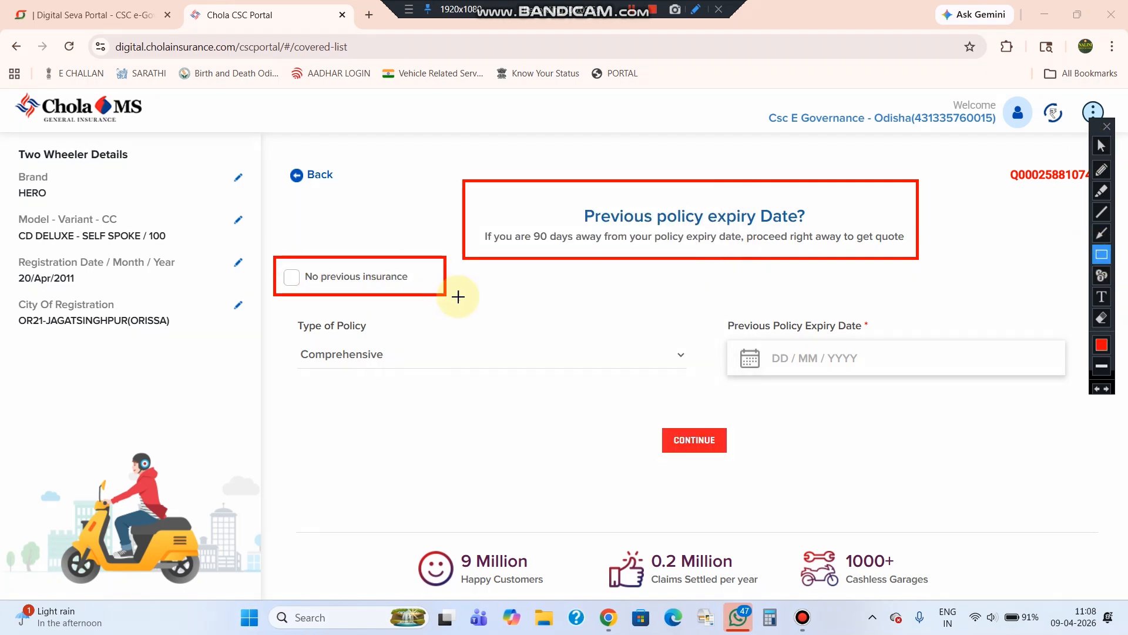
{"action": "left_click", "coordinate": [1102, 145]}
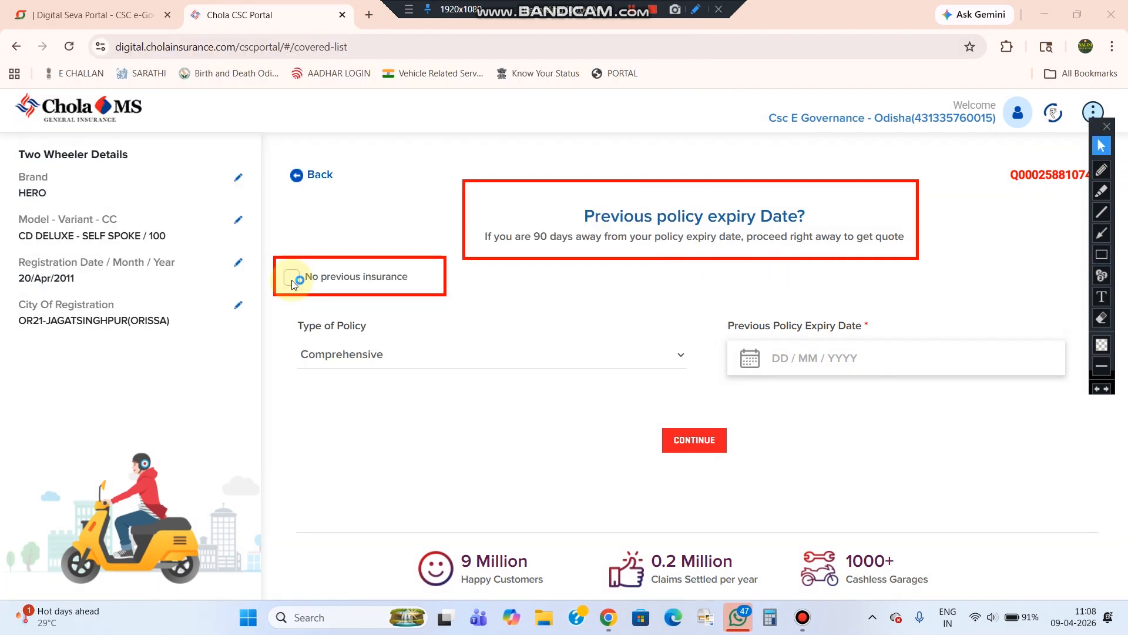
Tick No previous insurance, continue to the third-party premium page, and acknowledge the policy start date notice
{"action": "left_click", "coordinate": [292, 279]}
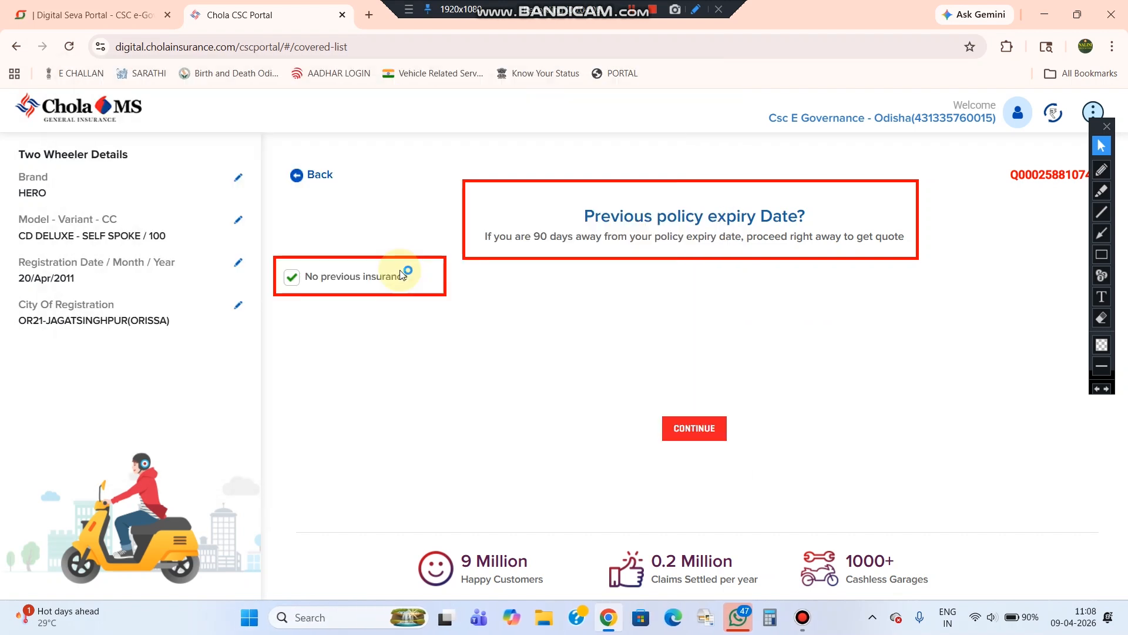
{"action": "left_click", "coordinate": [298, 280]}
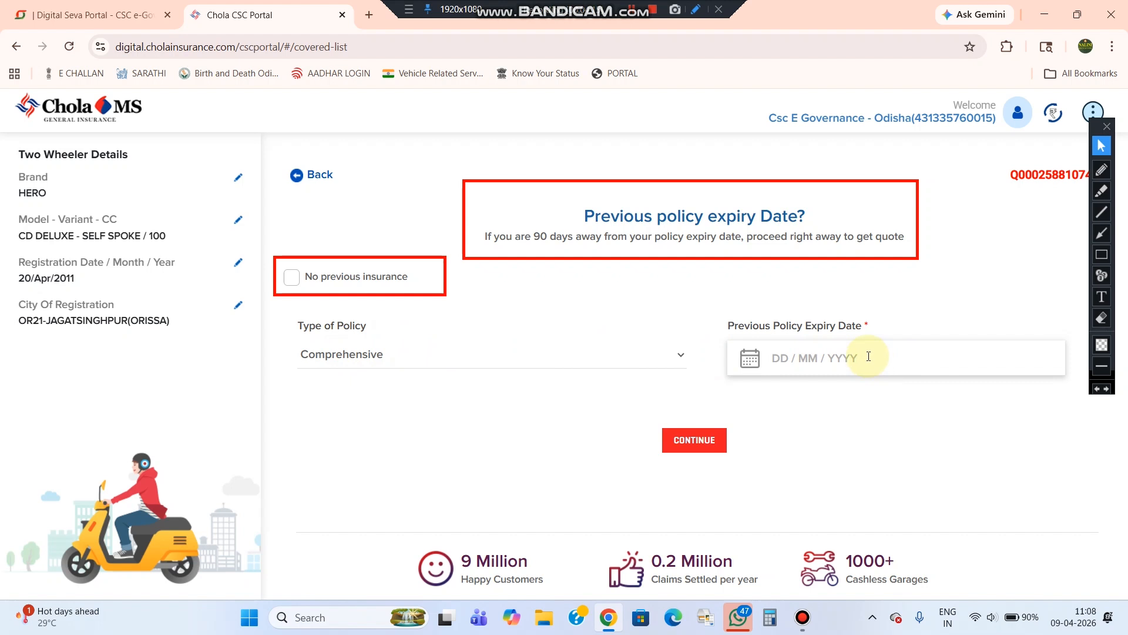
{"action": "left_click", "coordinate": [294, 279]}
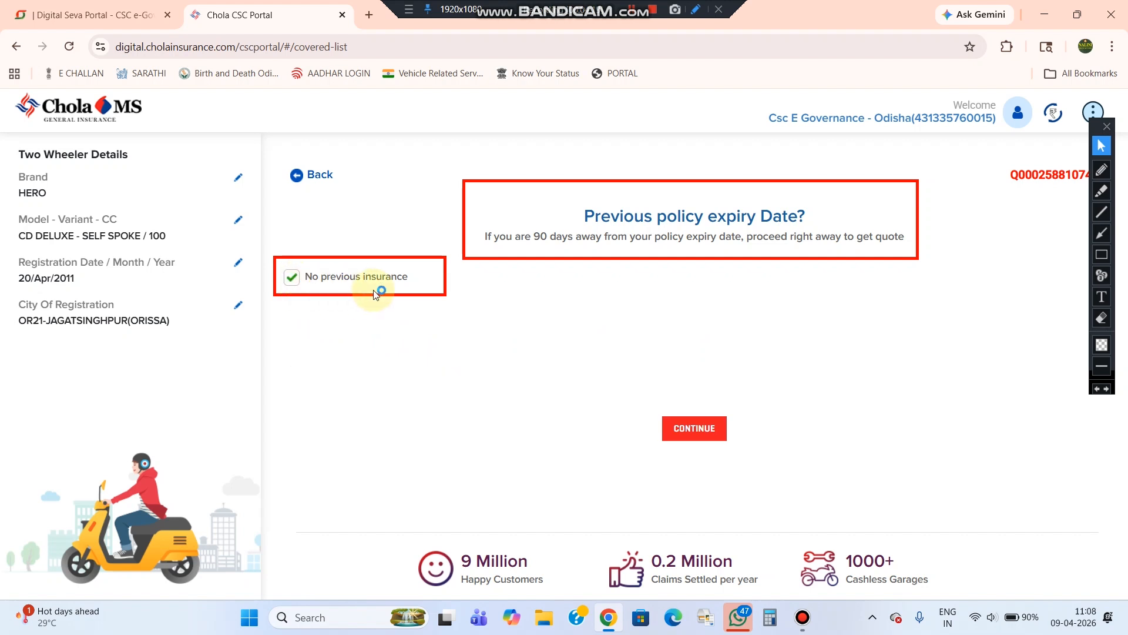
{"action": "left_click", "coordinate": [695, 426]}
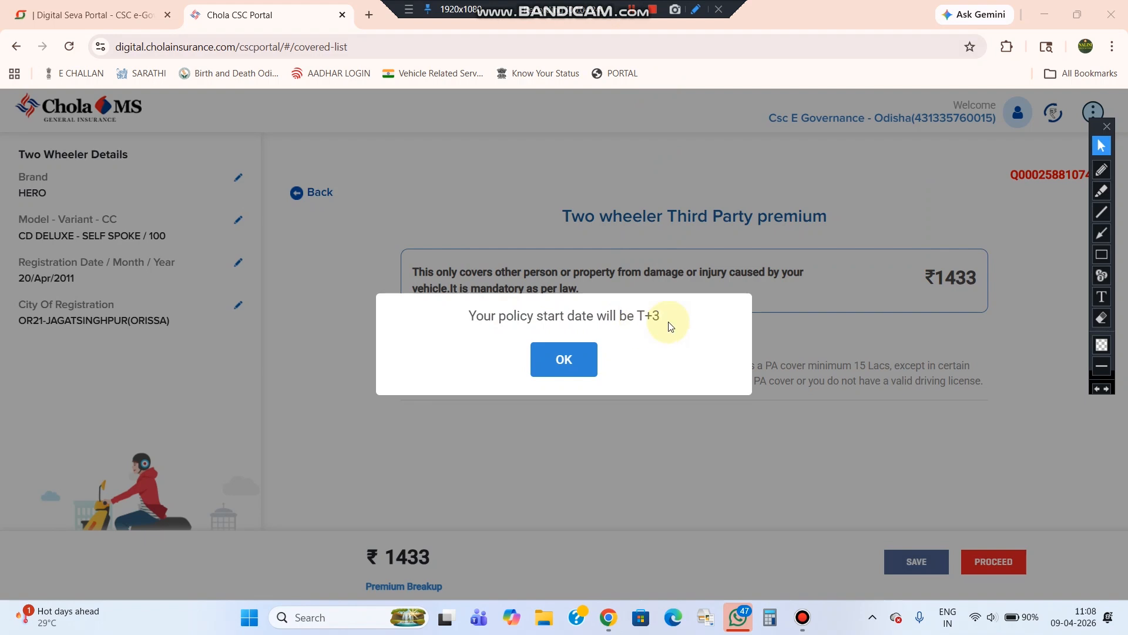
{"action": "left_click", "coordinate": [576, 368]}
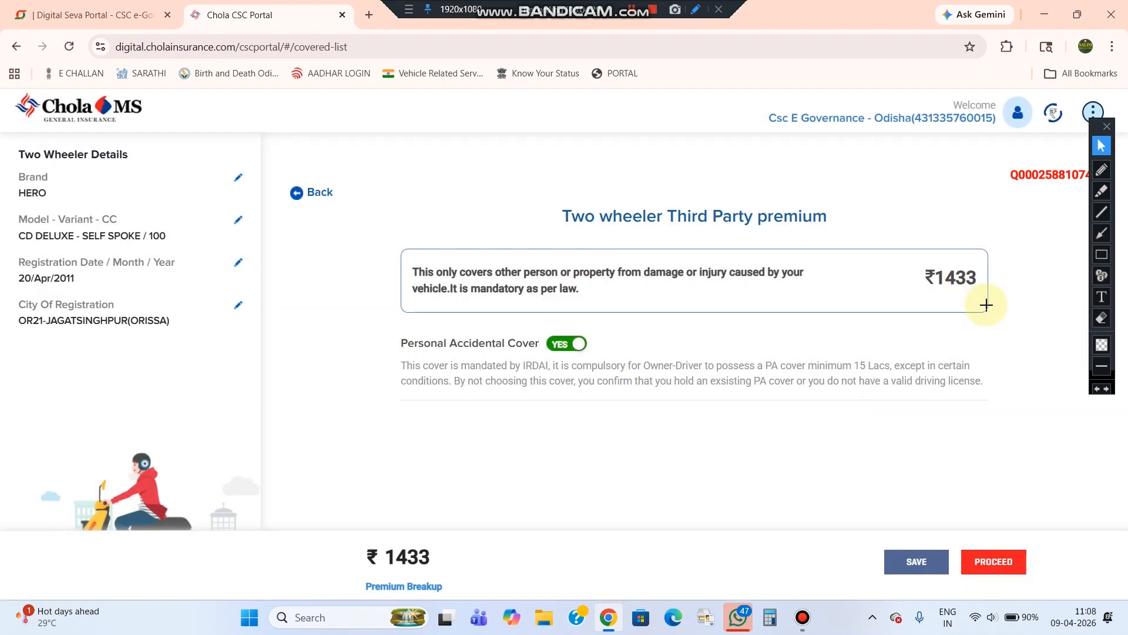
Draw red rectangles around the third-party premium amount, the Personal Accidental Cover section and its Yes/No switch
{"action": "left_click_drag", "start_coordinate": [986, 304], "coordinate": [910, 259]}
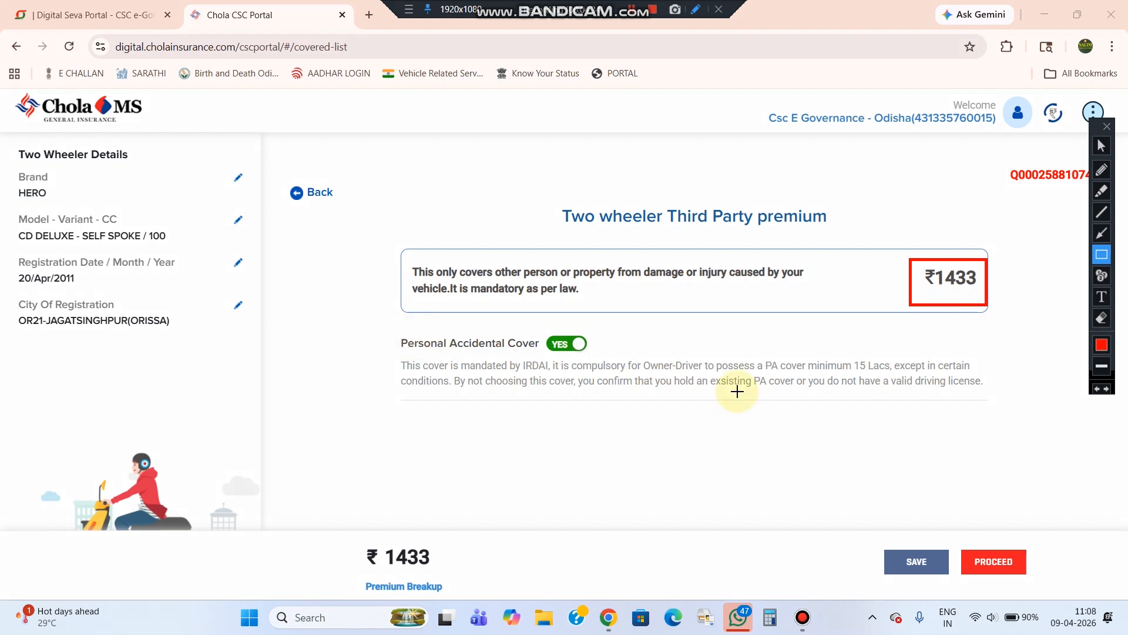
{"action": "mouse_move", "coordinate": [375, 326]}
{"action": "left_mouse_down"}
{"action": "mouse_move", "coordinate": [754, 391]}
{"action": "mouse_move", "coordinate": [1012, 399]}
{"action": "left_mouse_up"}
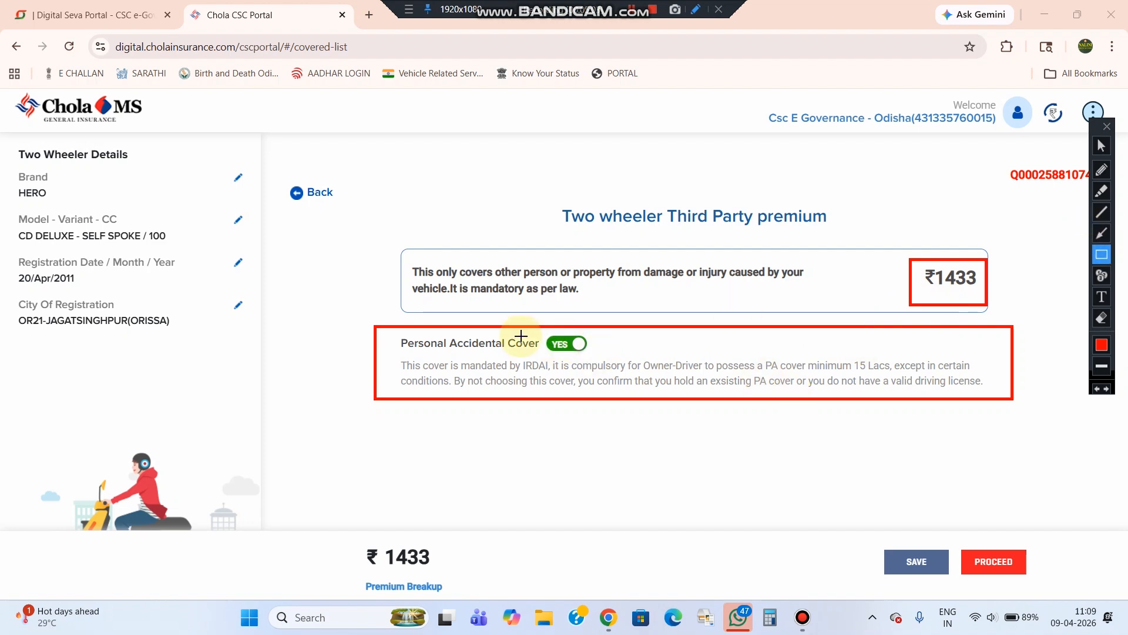
{"action": "left_click_drag", "start_coordinate": [544, 332], "coordinate": [600, 353]}
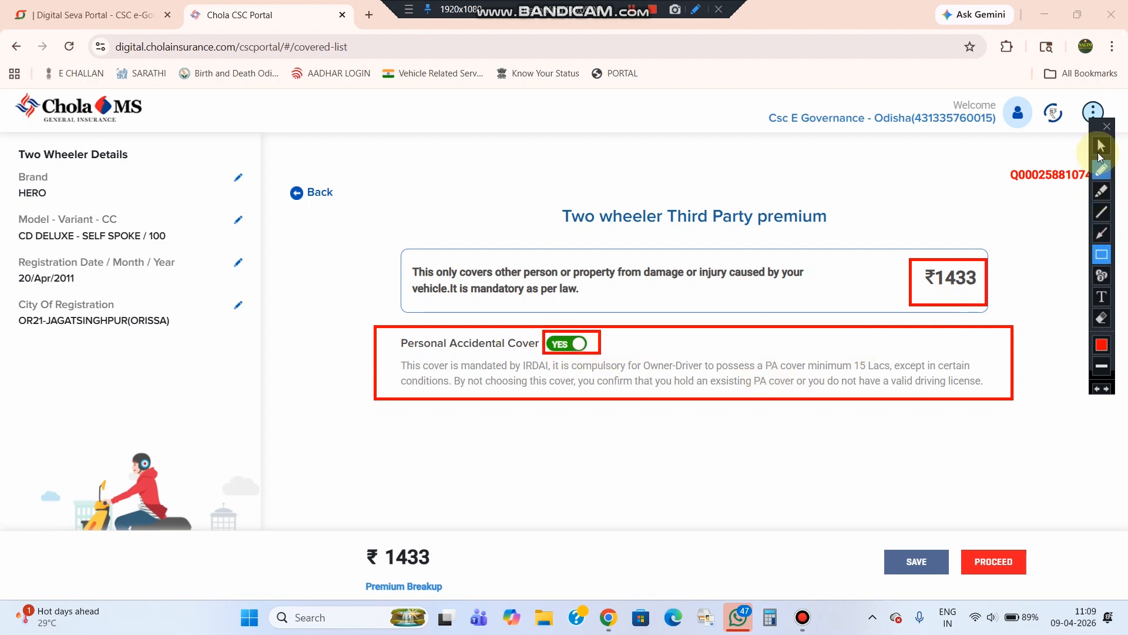
Switch Personal Accidental Cover to No and erase all red annotations from the premium page
{"action": "left_click", "coordinate": [1102, 146]}
{"action": "left_click", "coordinate": [569, 344]}
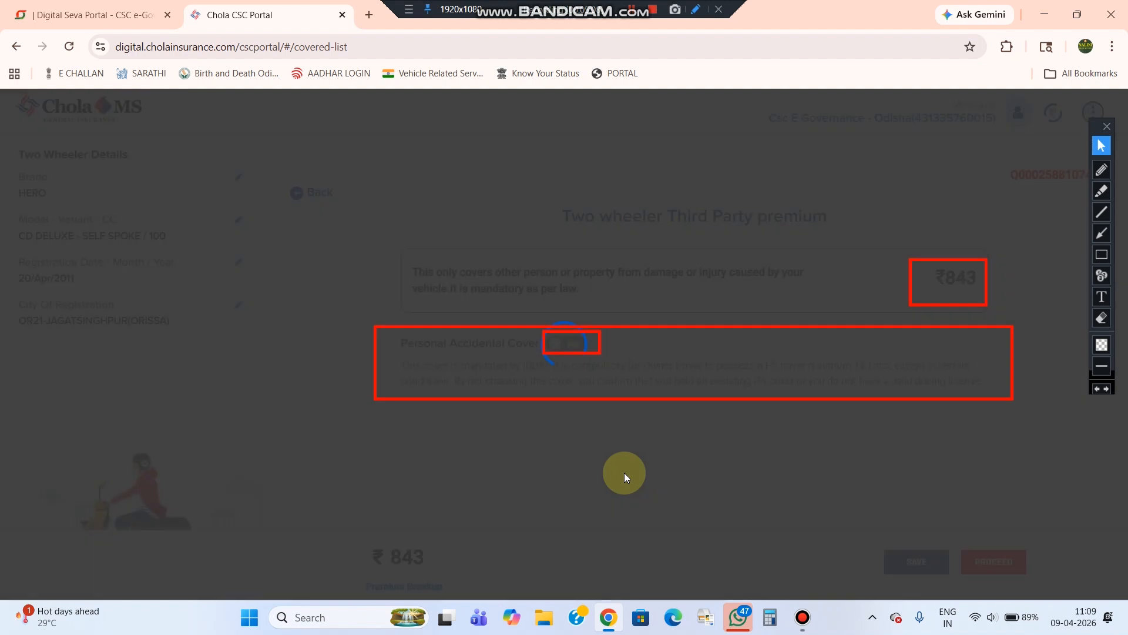
{"action": "left_click", "coordinate": [1101, 319]}
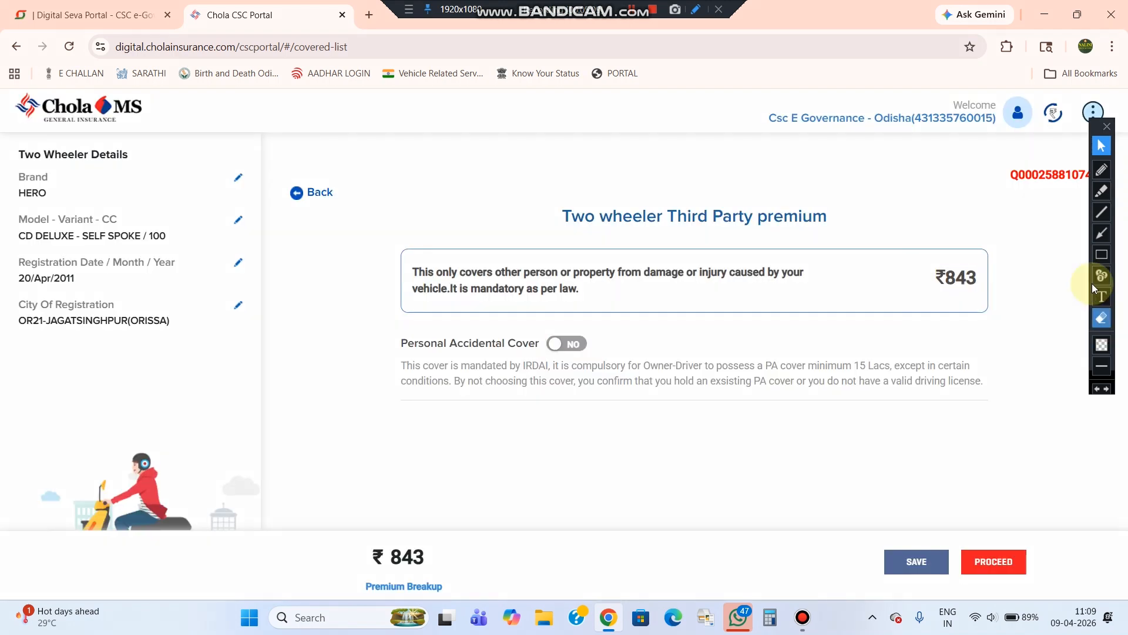
Frame the updated third-party premium amount with a red rectangle
{"action": "left_click", "coordinate": [1087, 254]}
{"action": "left_click_drag", "start_coordinate": [919, 256], "coordinate": [983, 302]}
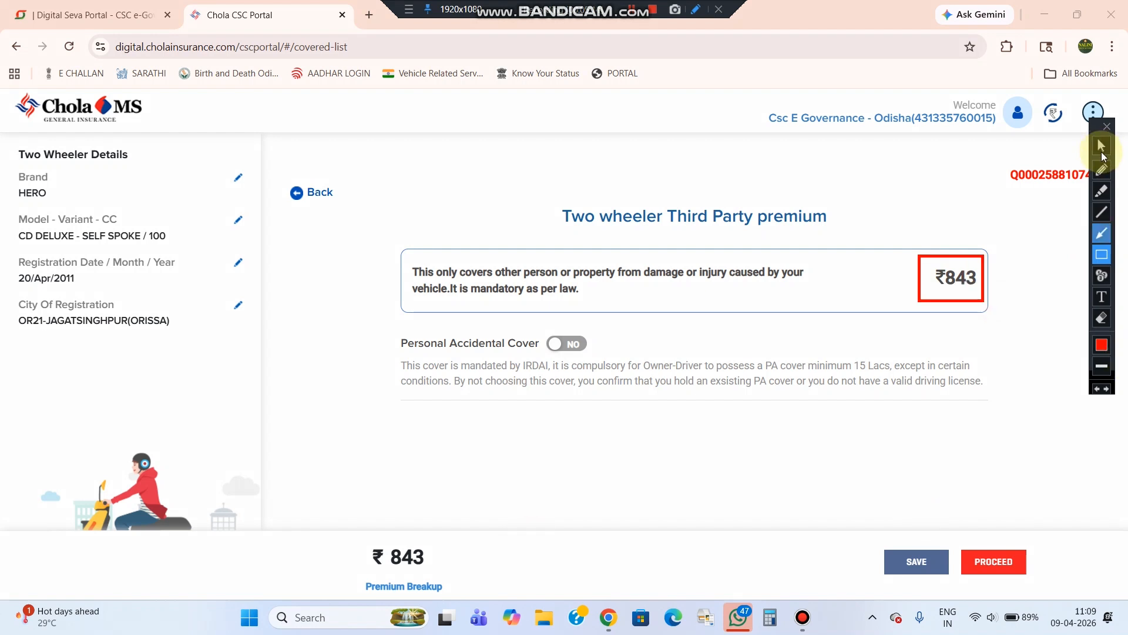
{"action": "left_click", "coordinate": [1101, 153]}
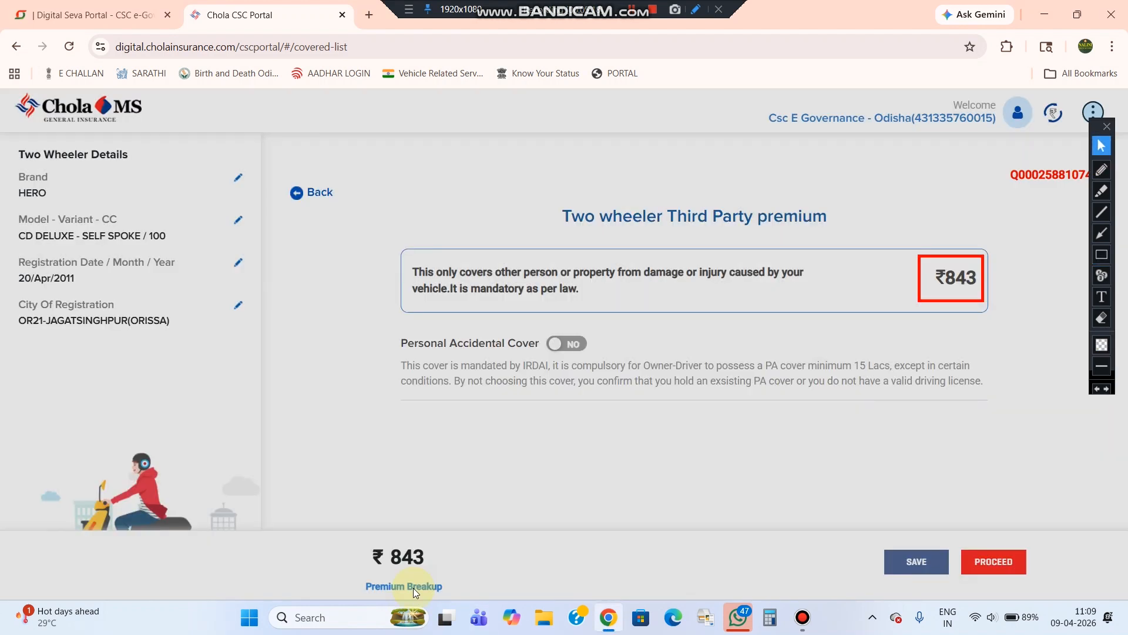
Review the Premium Breakup details, close them, and proceed to the registration certificate details form
{"action": "left_click", "coordinate": [413, 587]}
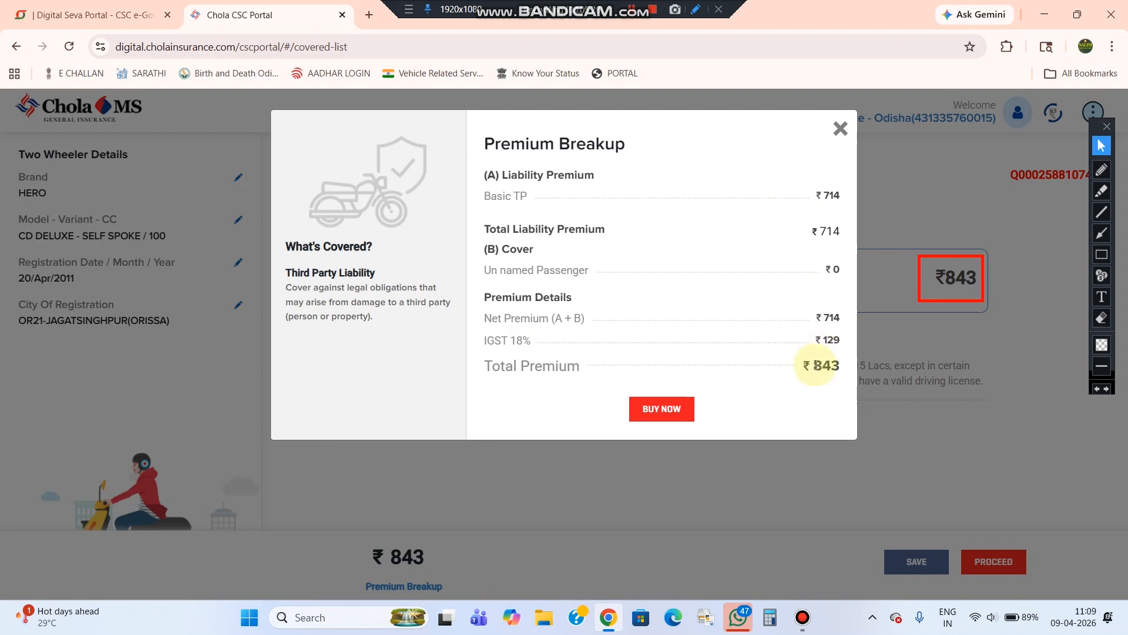
{"action": "left_click", "coordinate": [841, 131]}
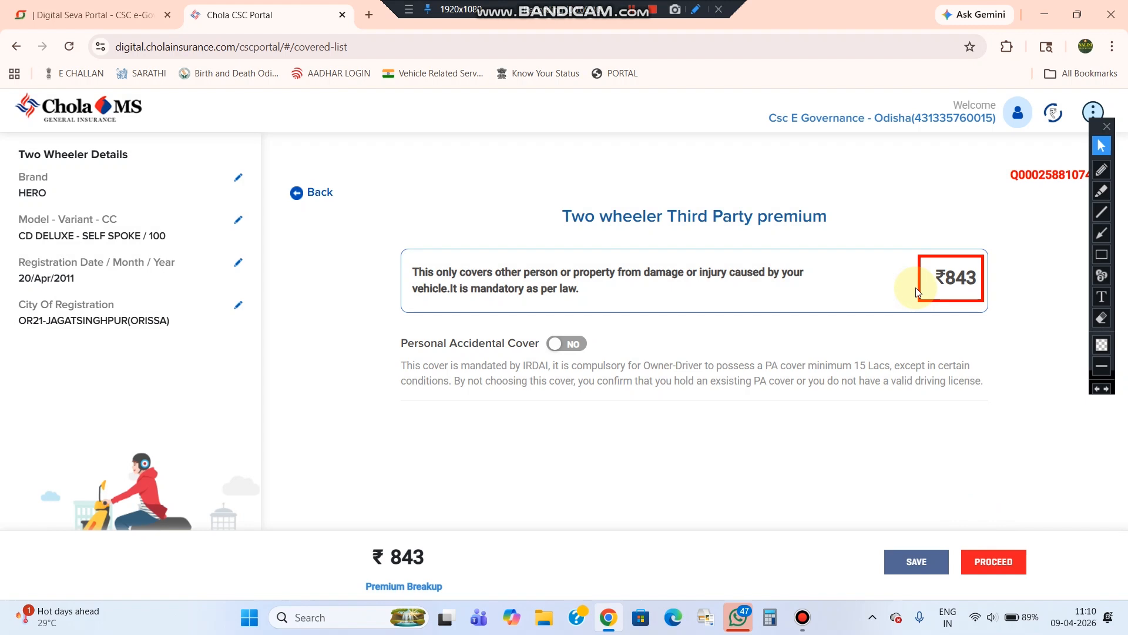
{"action": "left_click", "coordinate": [995, 566]}
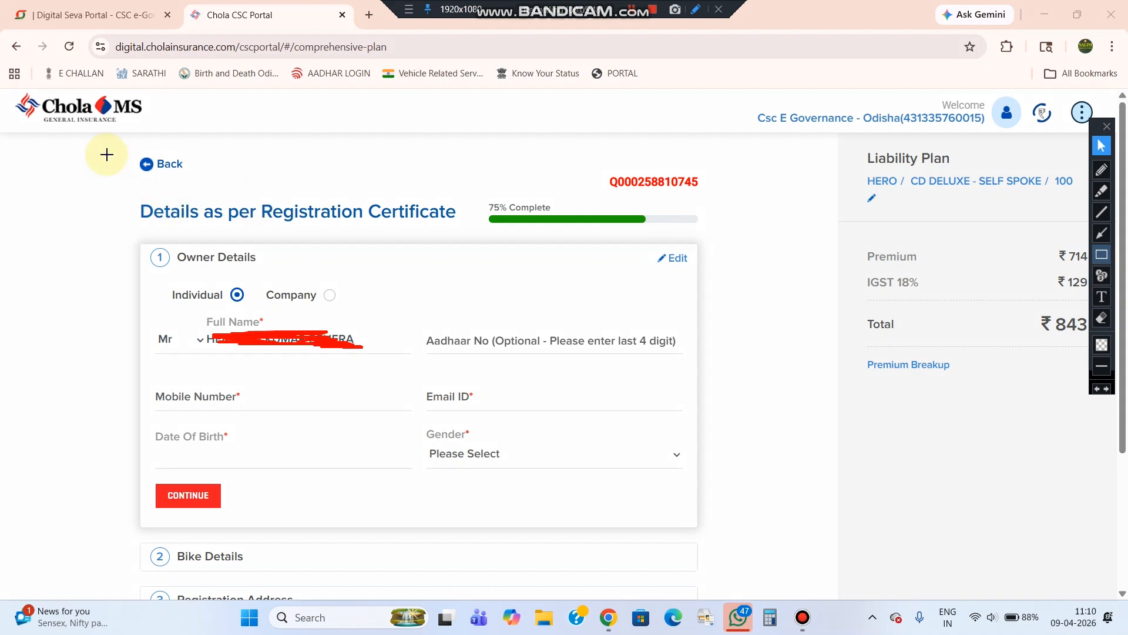
Outline the whole Owner Details section and its Full Name, Aadhaar No, Mobile Number and Email ID fields with red rectangles
{"action": "left_click_drag", "start_coordinate": [106, 154], "coordinate": [783, 537]}
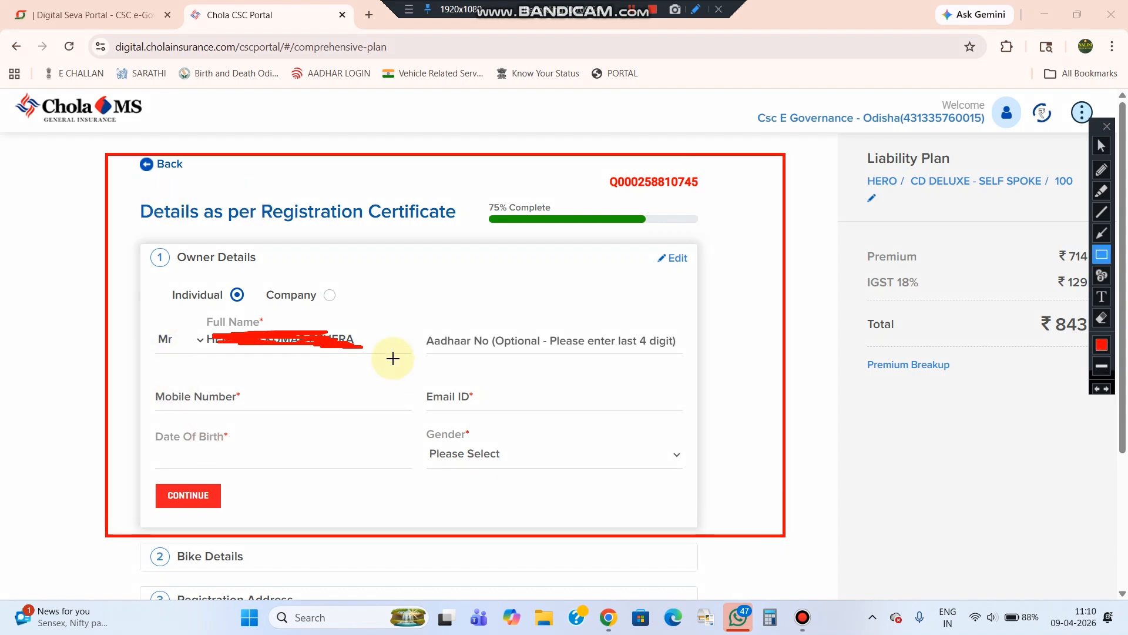
{"action": "left_click_drag", "start_coordinate": [393, 356], "coordinate": [145, 317]}
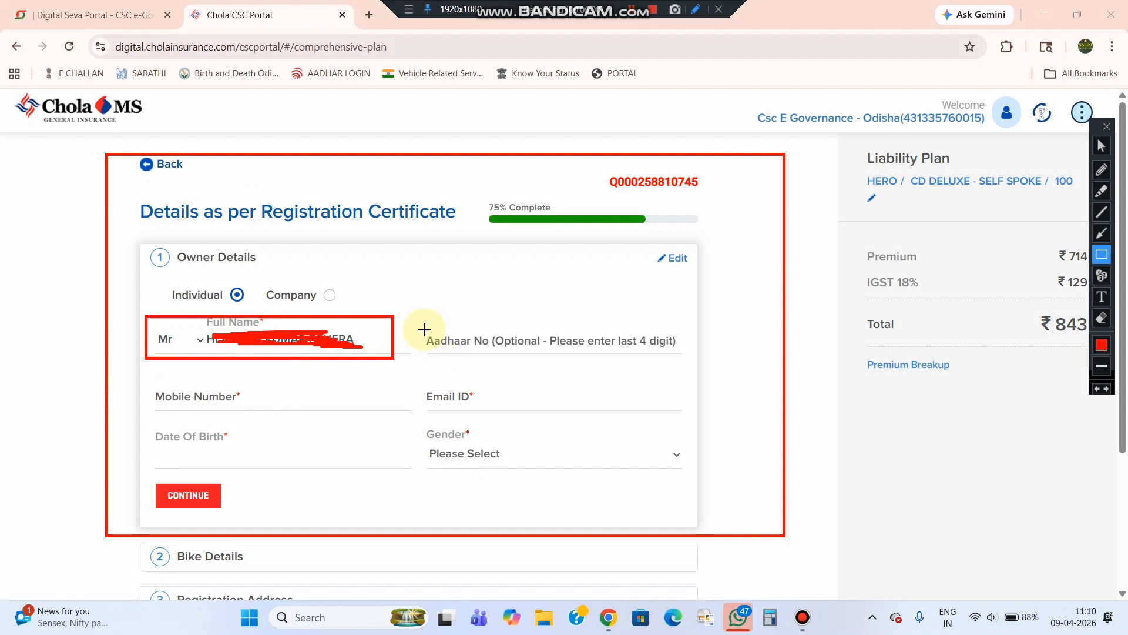
{"action": "left_click_drag", "start_coordinate": [692, 358], "coordinate": [424, 317]}
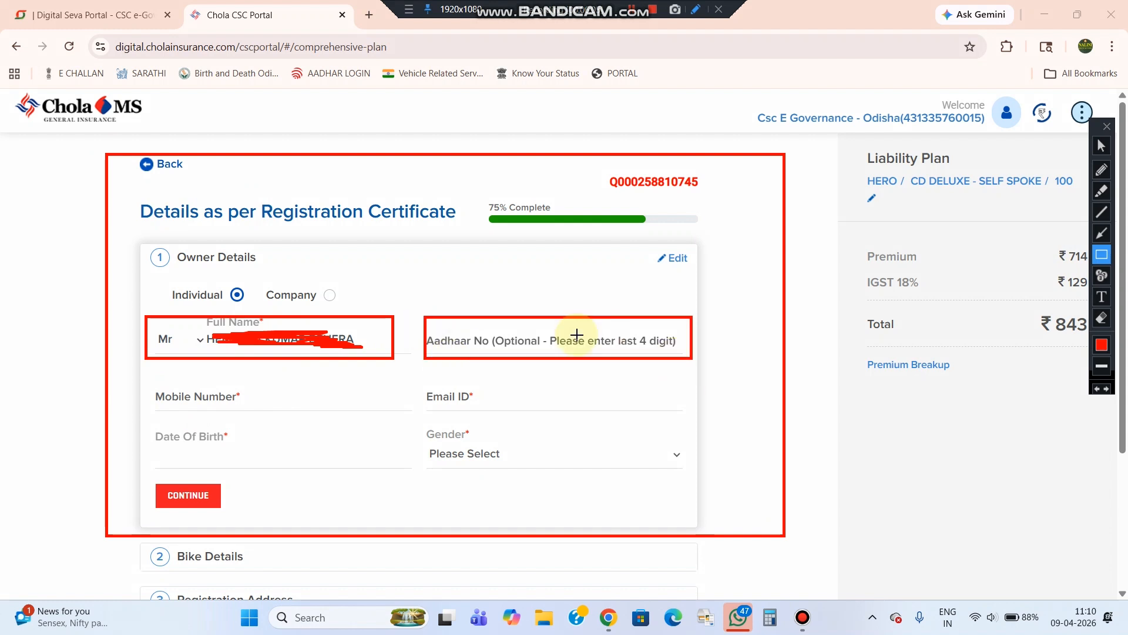
{"action": "left_click_drag", "start_coordinate": [379, 408], "coordinate": [151, 382]}
{"action": "left_click_drag", "start_coordinate": [378, 408], "coordinate": [687, 412]}
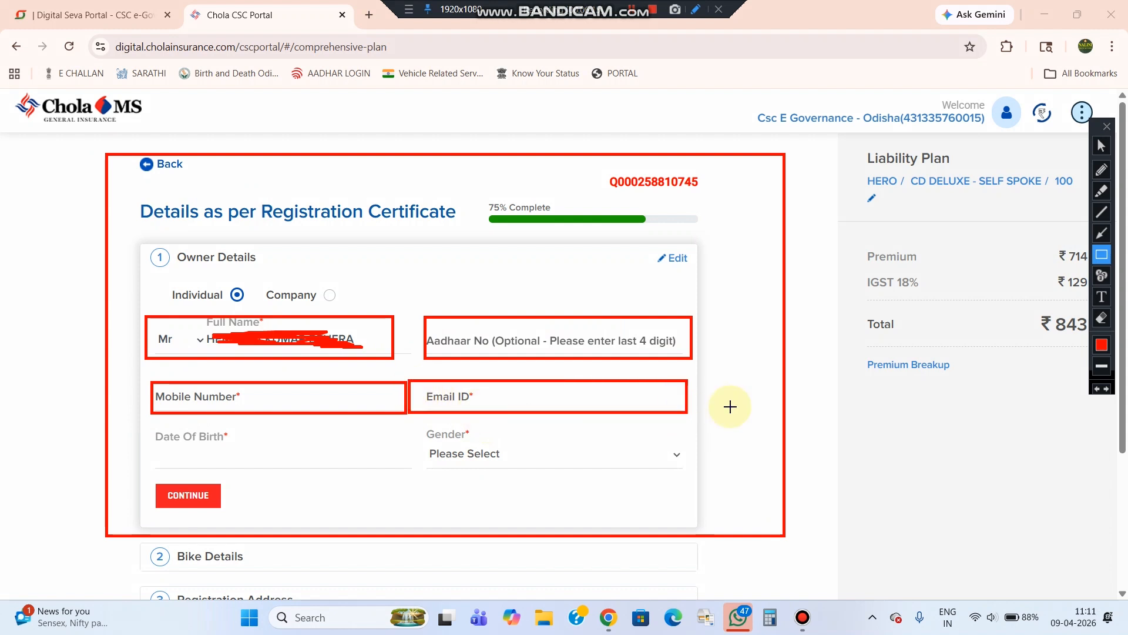
Draw red rectangles around the Date Of Birth field, the Gender field and the Continue control in Owner Details
{"action": "left_click_drag", "start_coordinate": [147, 428], "coordinate": [272, 453]}
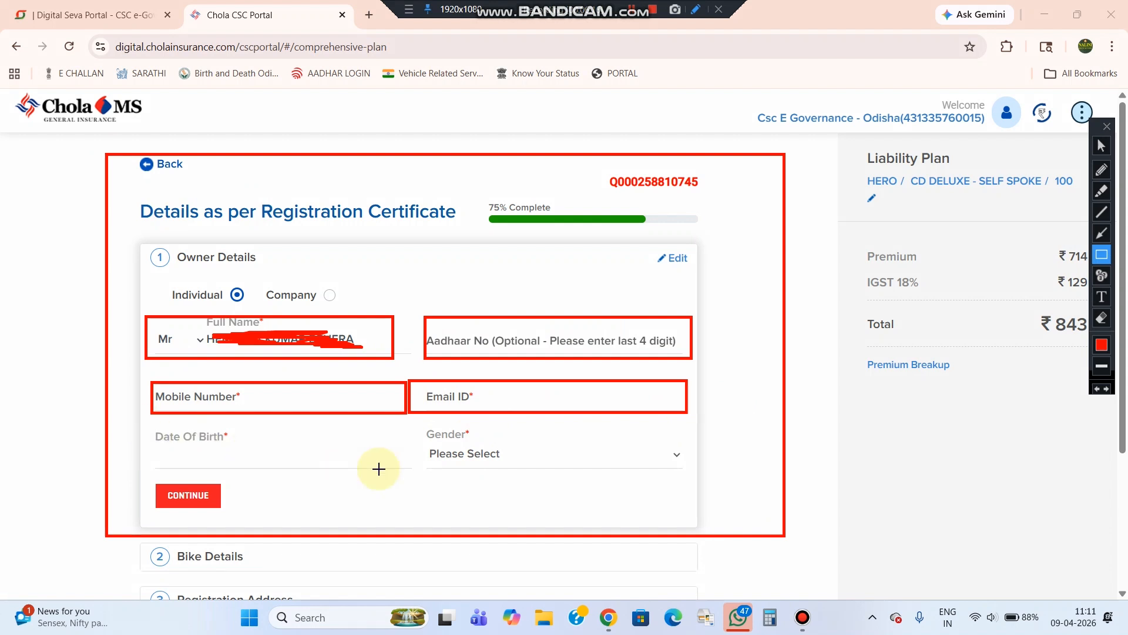
{"action": "left_click_drag", "start_coordinate": [411, 470], "coordinate": [411, 470]}
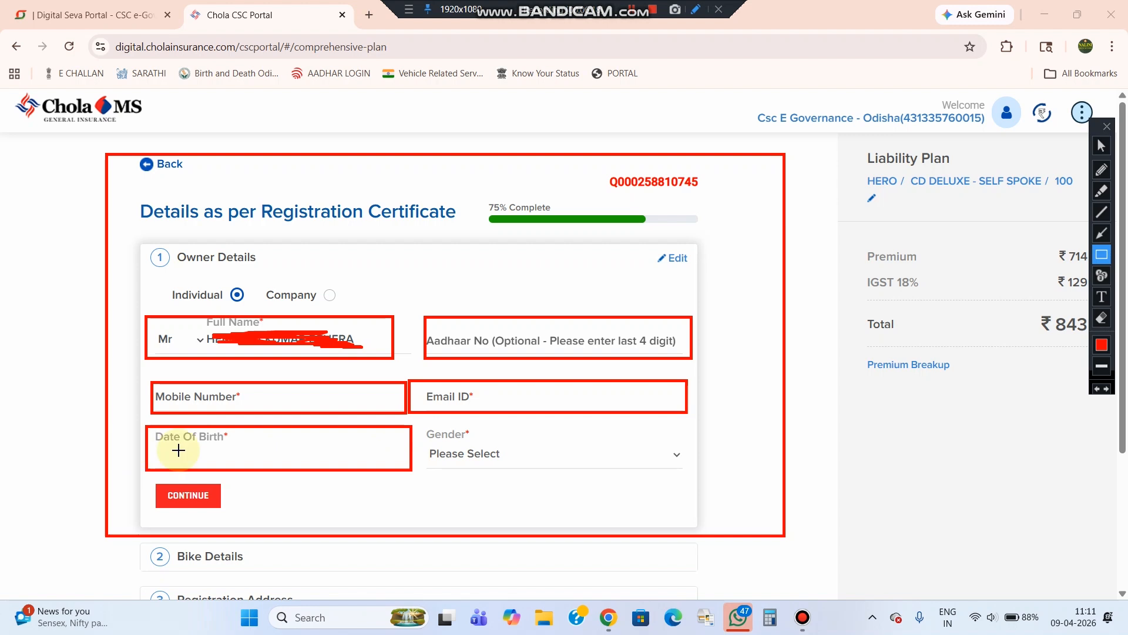
{"action": "left_click_drag", "start_coordinate": [417, 425], "coordinate": [523, 465]}
{"action": "left_click_drag", "start_coordinate": [696, 475], "coordinate": [696, 476]}
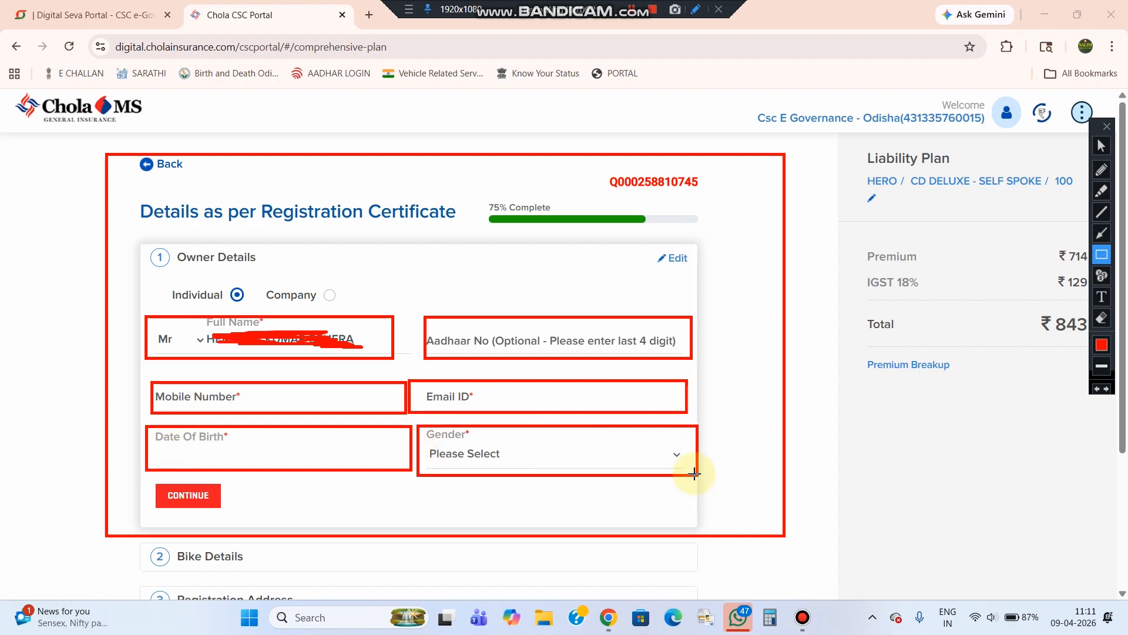
{"action": "left_click_drag", "start_coordinate": [146, 481], "coordinate": [242, 520]}
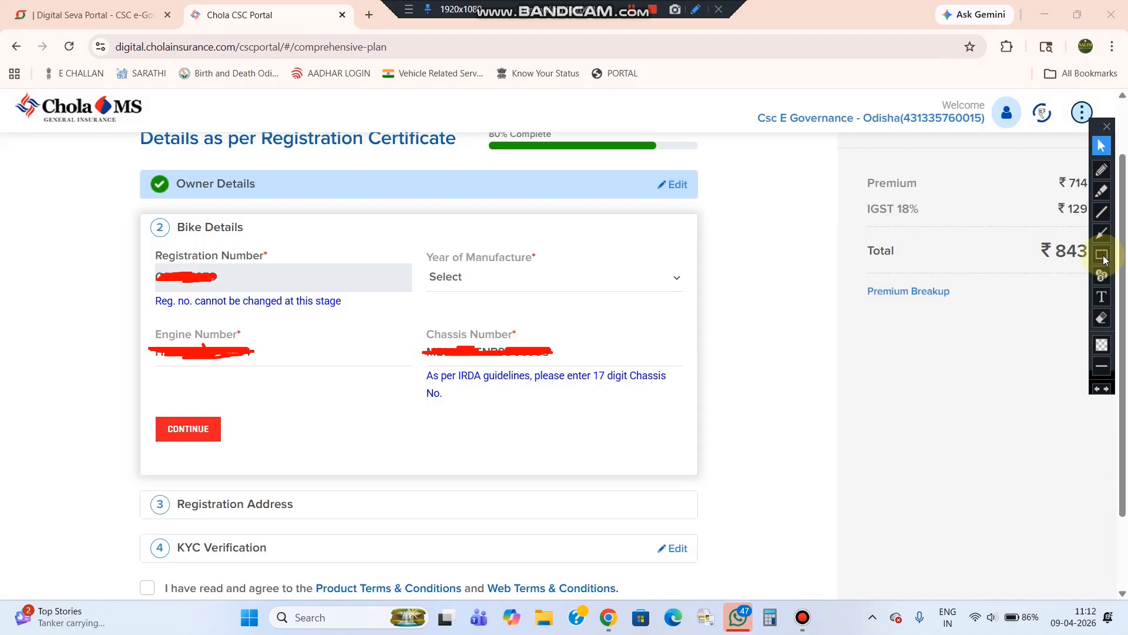
Frame the Bike Details section, its group of input fields and the Year of Manufacture field with red rectangles
{"action": "left_click", "coordinate": [1102, 255]}
{"action": "left_click_drag", "start_coordinate": [129, 215], "coordinate": [700, 468]}
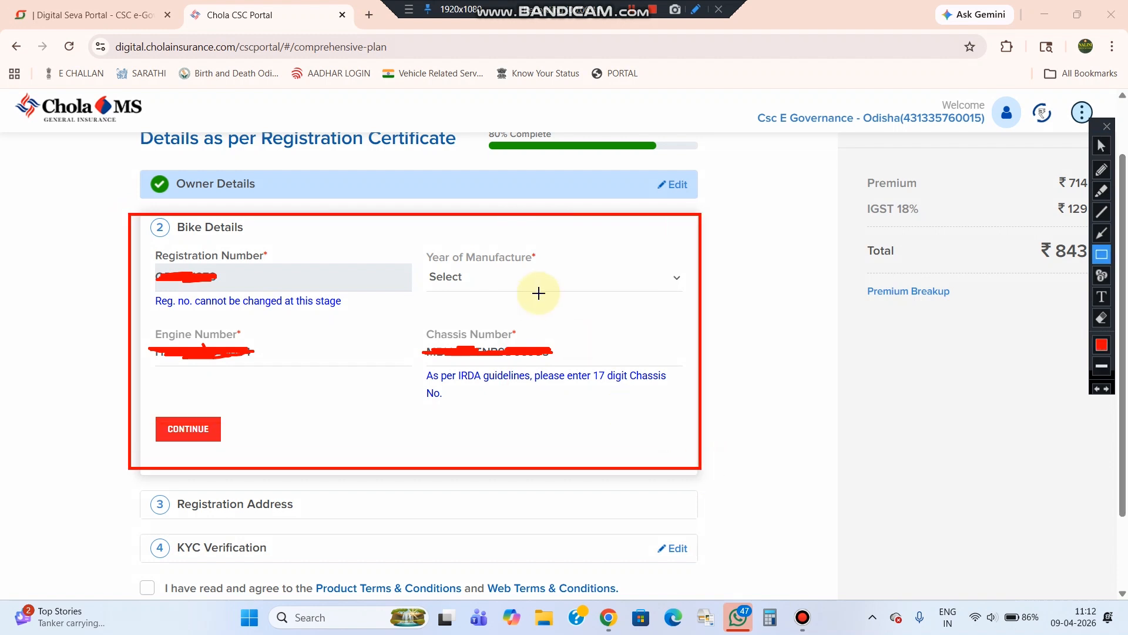
{"action": "left_click", "coordinate": [142, 245]}
{"action": "left_click_drag", "start_coordinate": [600, 401], "coordinate": [700, 405]}
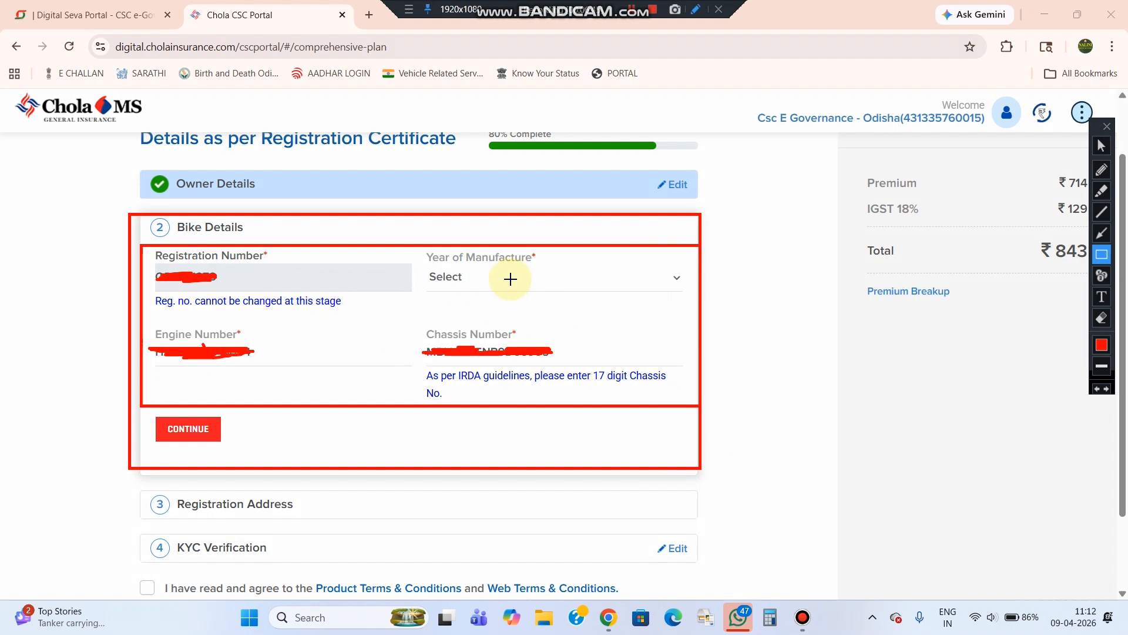
{"action": "left_click_drag", "start_coordinate": [404, 246], "coordinate": [699, 292]}
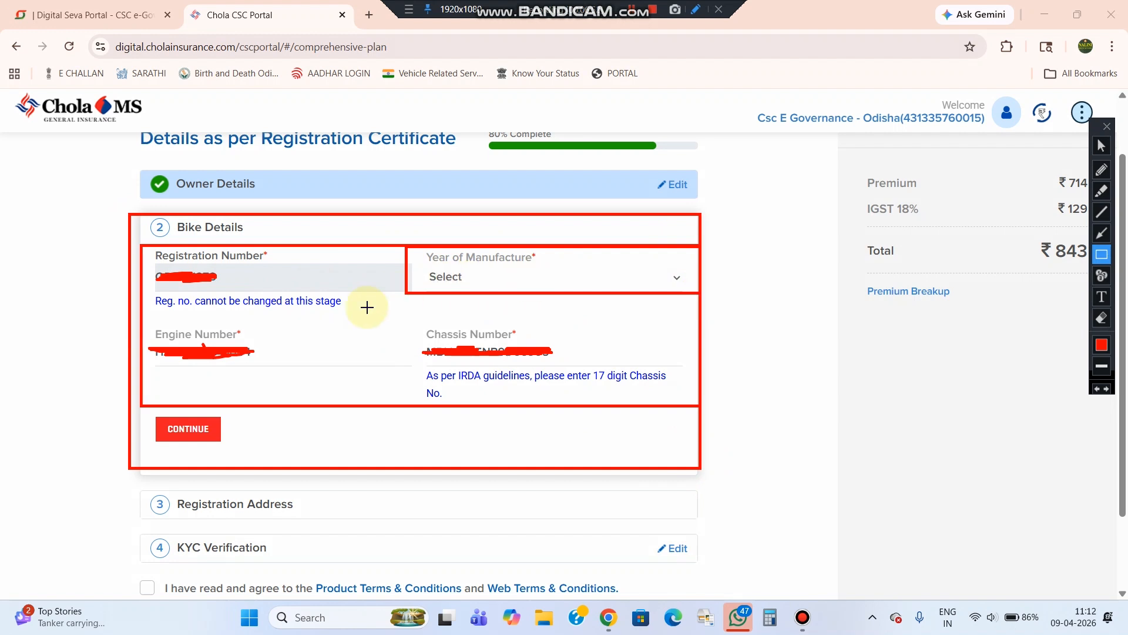
Set the bike's Year of Manufacture to 2011
{"action": "left_click", "coordinate": [1103, 151]}
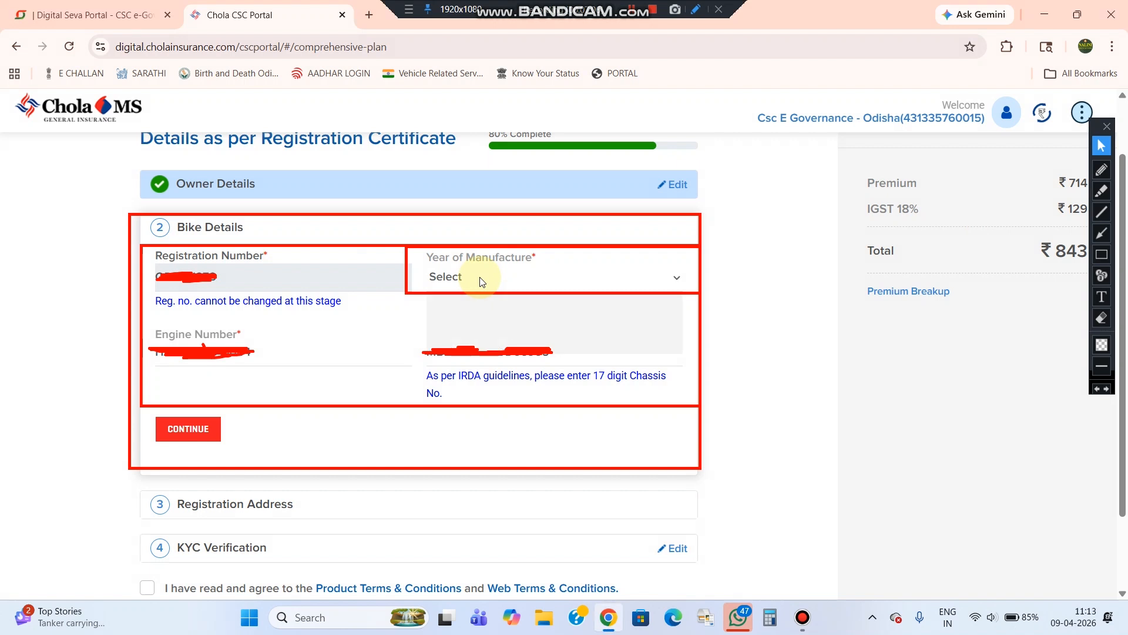
{"action": "left_click", "coordinate": [481, 281]}
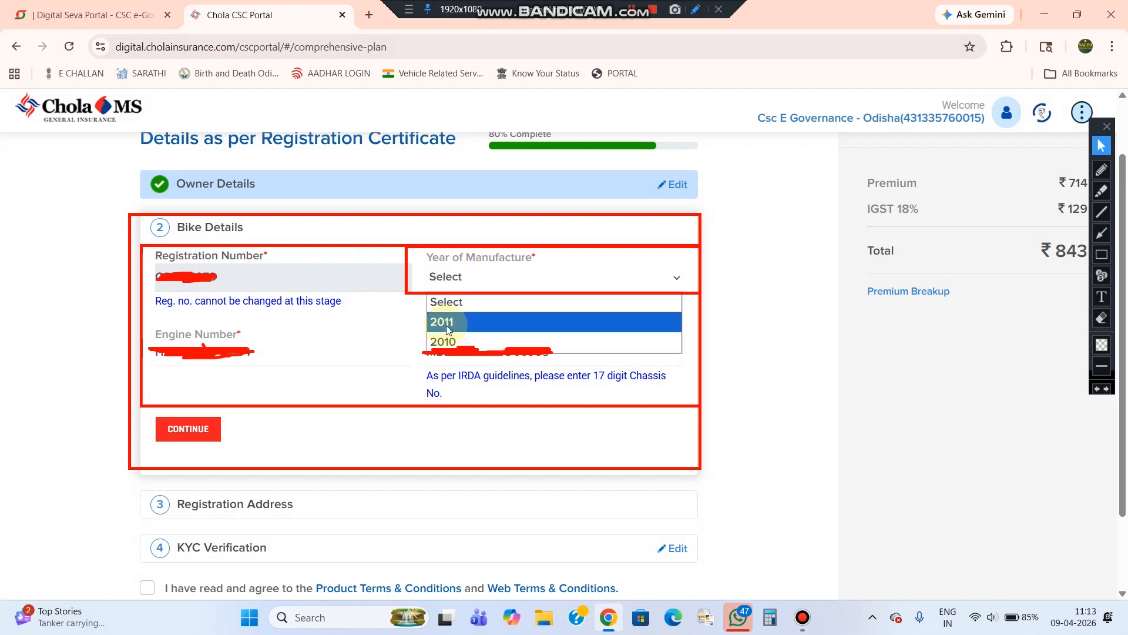
{"action": "left_click", "coordinate": [463, 322]}
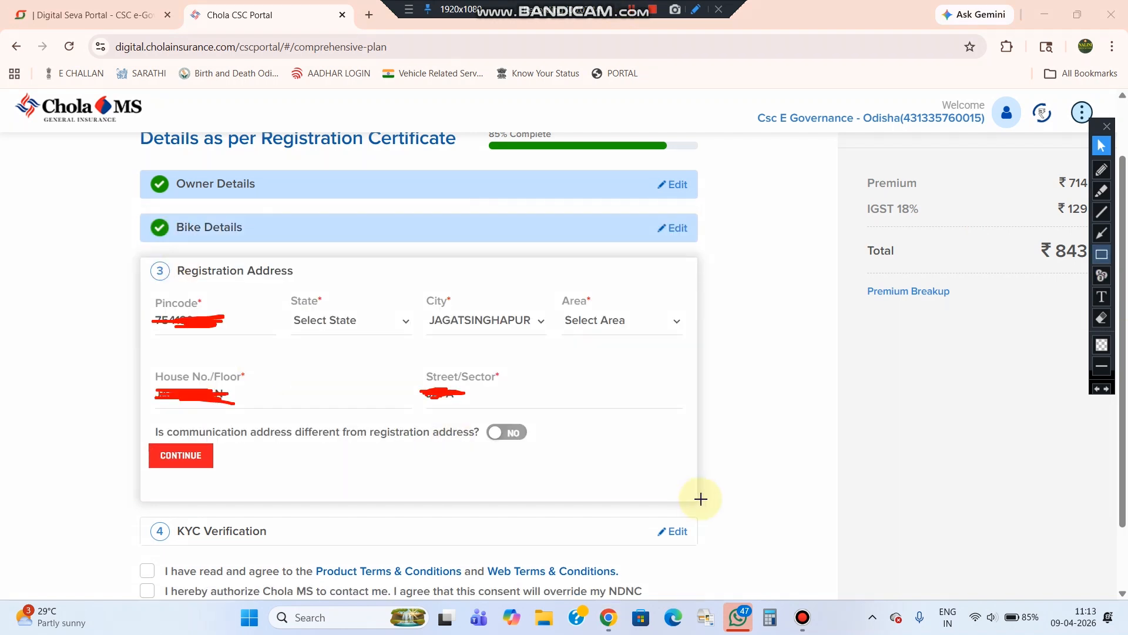
Frame the Registration Address section and its Pincode, State, City and Area fields with red rectangles
{"action": "left_click_drag", "start_coordinate": [136, 256], "coordinate": [699, 503]}
{"action": "left_click_drag", "start_coordinate": [142, 290], "coordinate": [247, 332]}
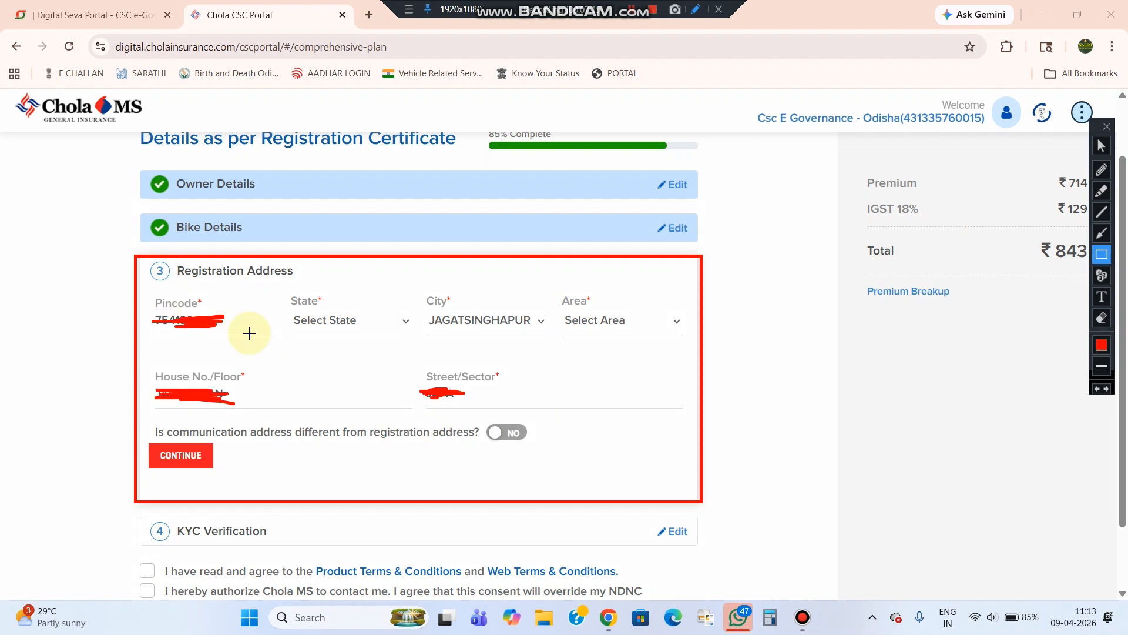
{"action": "left_click_drag", "start_coordinate": [411, 336], "coordinate": [413, 336]}
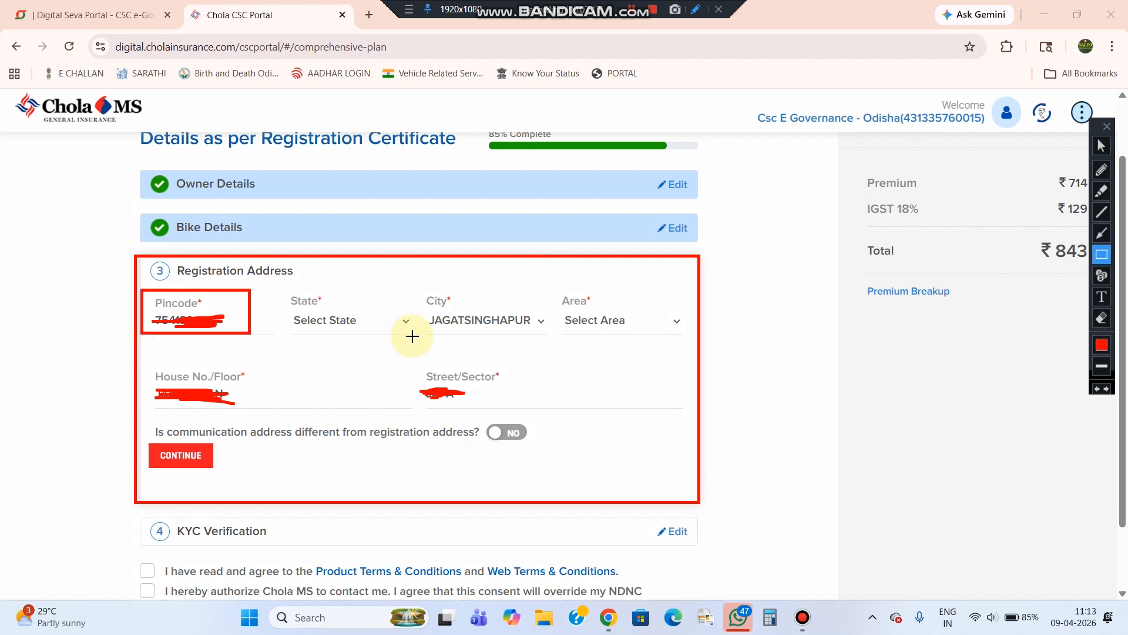
{"action": "left_click_drag", "start_coordinate": [535, 330], "coordinate": [547, 335]}
{"action": "left_click_drag", "start_coordinate": [549, 284], "coordinate": [682, 337]}
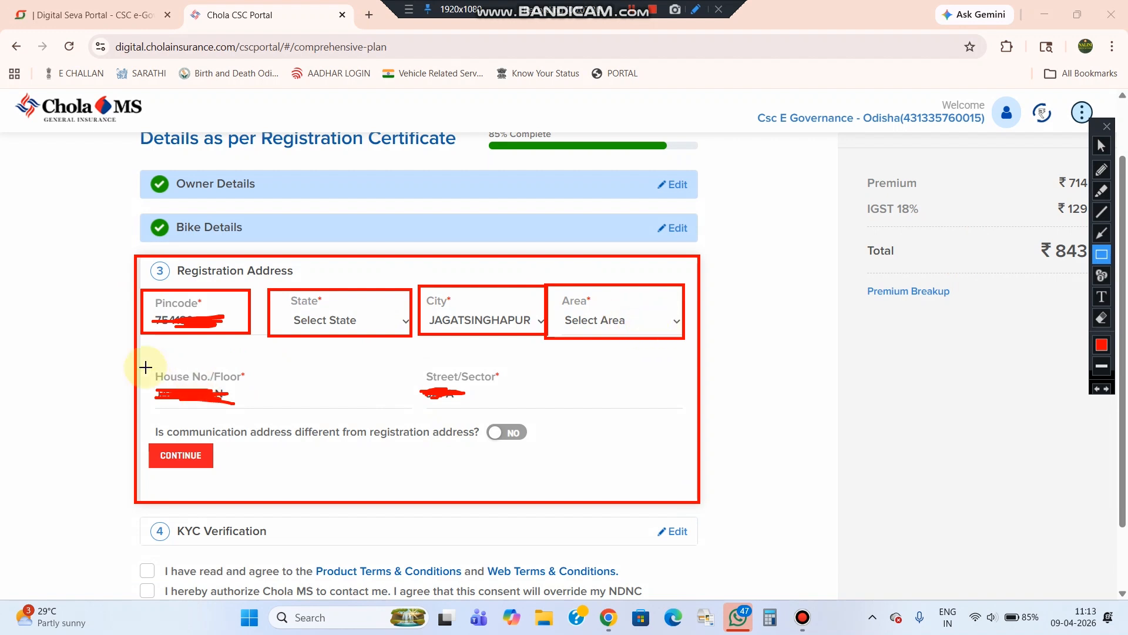
Draw red rectangles around the House No./Floor field, the Street/Sector field and the Continue control in Registration Address
{"action": "left_click_drag", "start_coordinate": [135, 360], "coordinate": [399, 409]}
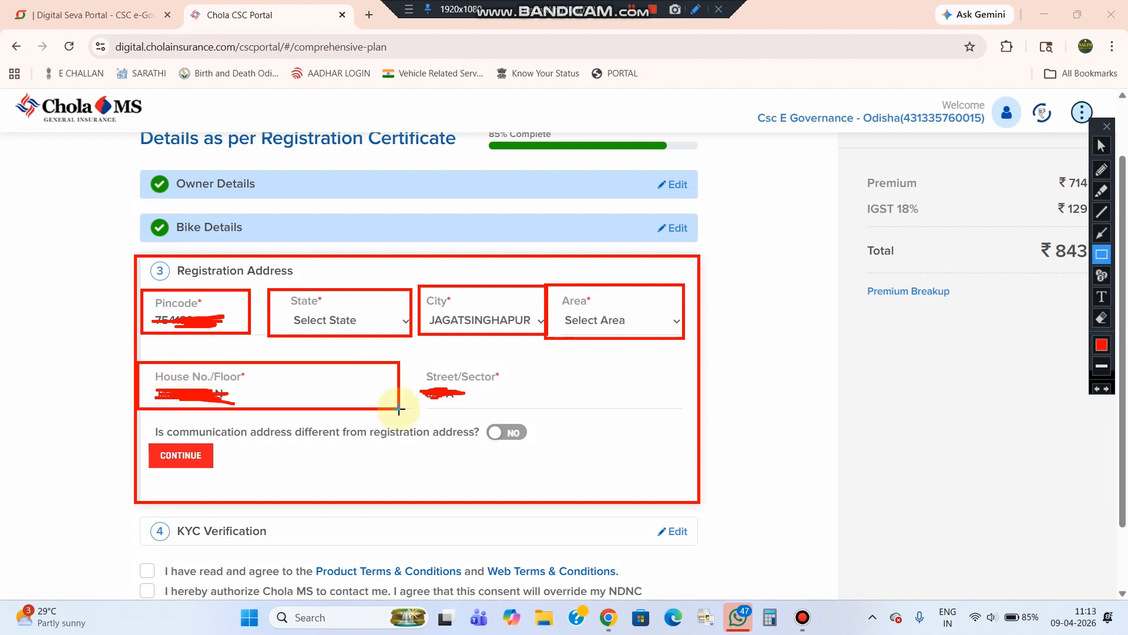
{"action": "left_click_drag", "start_coordinate": [405, 366], "coordinate": [578, 397]}
{"action": "left_click_drag", "start_coordinate": [687, 404], "coordinate": [688, 405]}
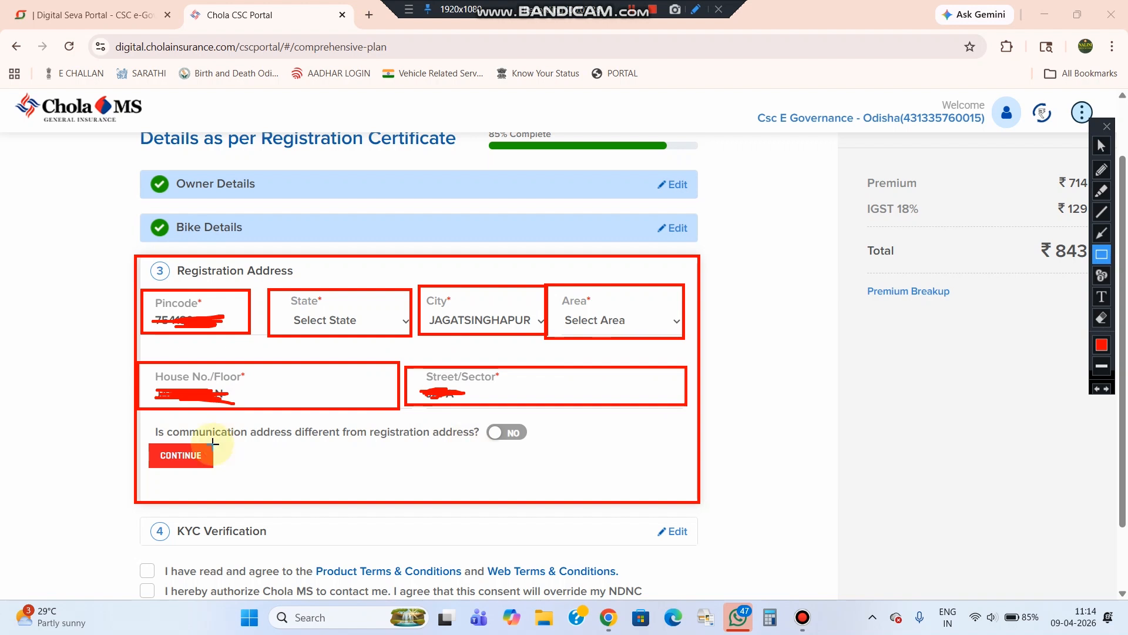
{"action": "left_click_drag", "start_coordinate": [238, 476], "coordinate": [141, 442]}
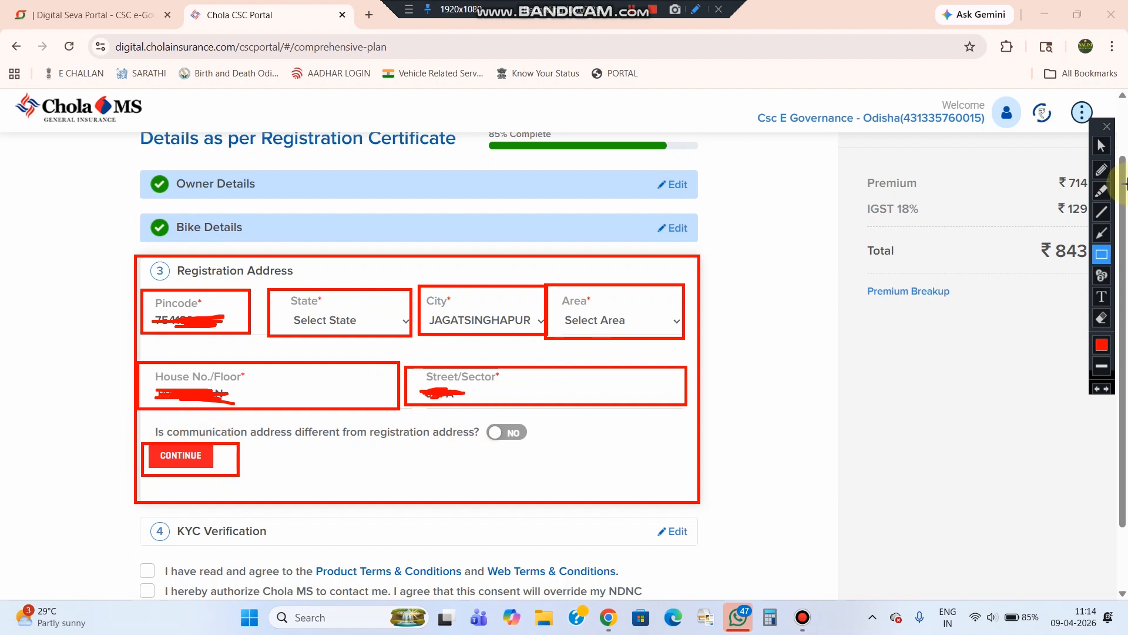
Submit the registration address and outline the KYC Verification section and its Proceed to Verify KYC control in red
{"action": "left_click", "coordinate": [1099, 141]}
{"action": "left_click", "coordinate": [180, 455]}
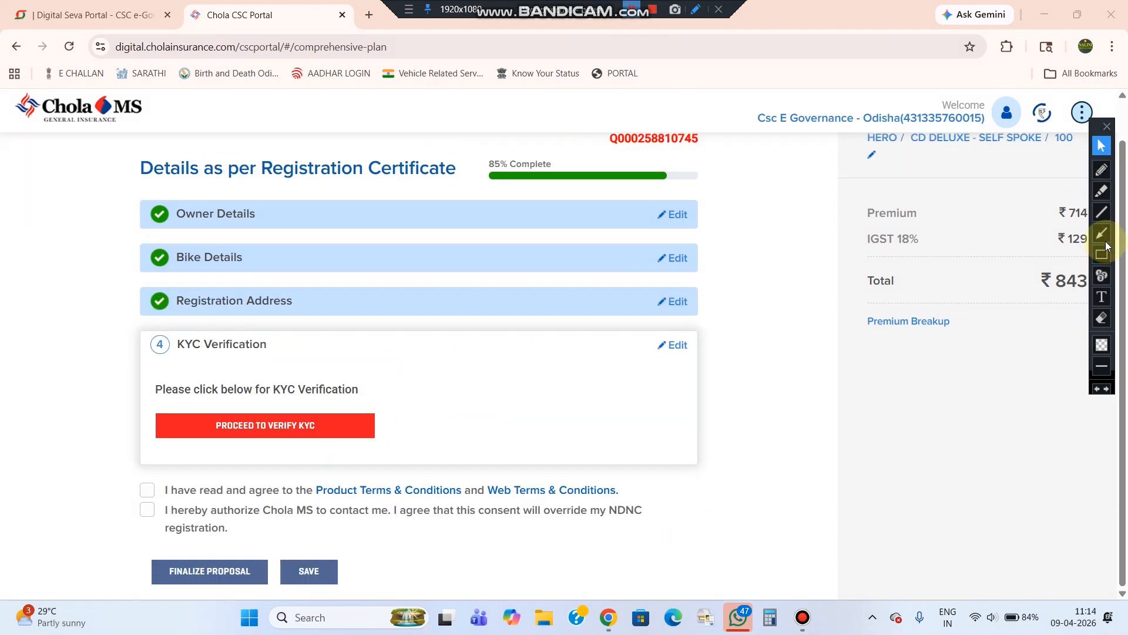
{"action": "mouse_move", "coordinate": [137, 326]}
{"action": "left_mouse_down"}
{"action": "mouse_move", "coordinate": [360, 403]}
{"action": "mouse_move", "coordinate": [724, 465]}
{"action": "left_mouse_up"}
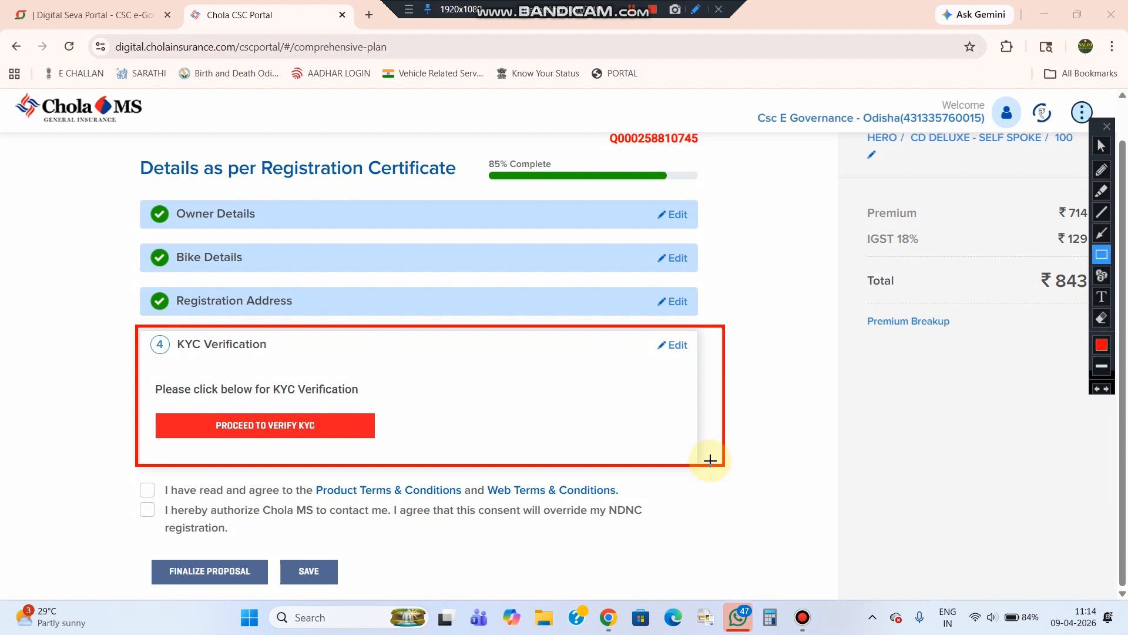
{"action": "mouse_move", "coordinate": [381, 440]}
{"action": "left_mouse_down"}
{"action": "mouse_move", "coordinate": [403, 437]}
{"action": "mouse_move", "coordinate": [390, 447]}
{"action": "left_mouse_up"}
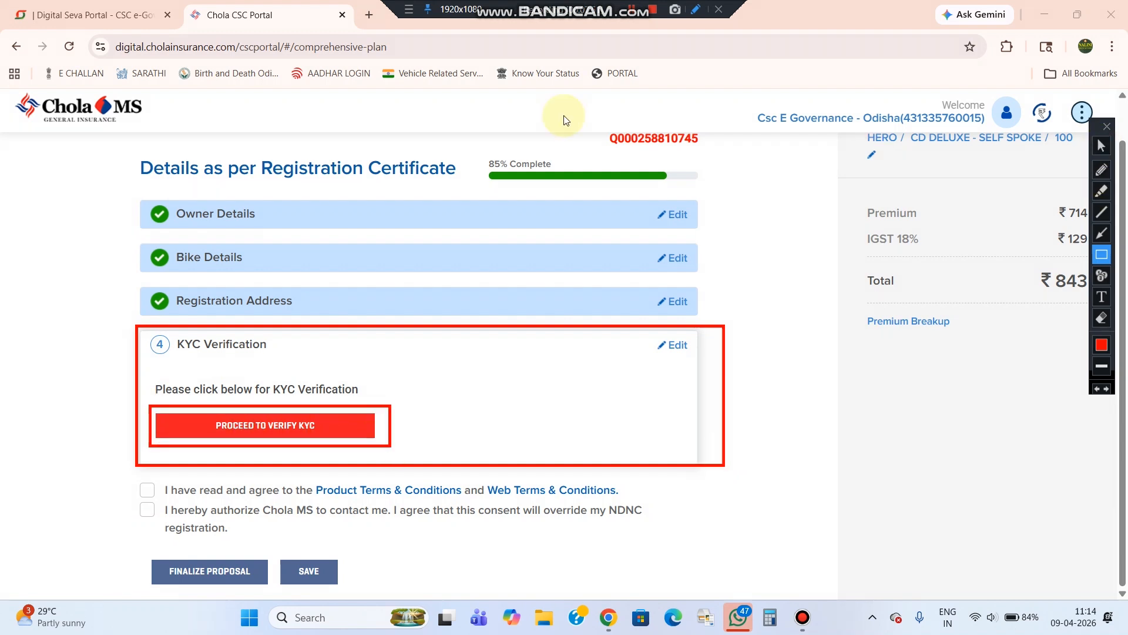
Open the KYC verification dialog and frame the whole CKYC form and its Try another way option in red
{"action": "left_click", "coordinate": [1102, 145]}
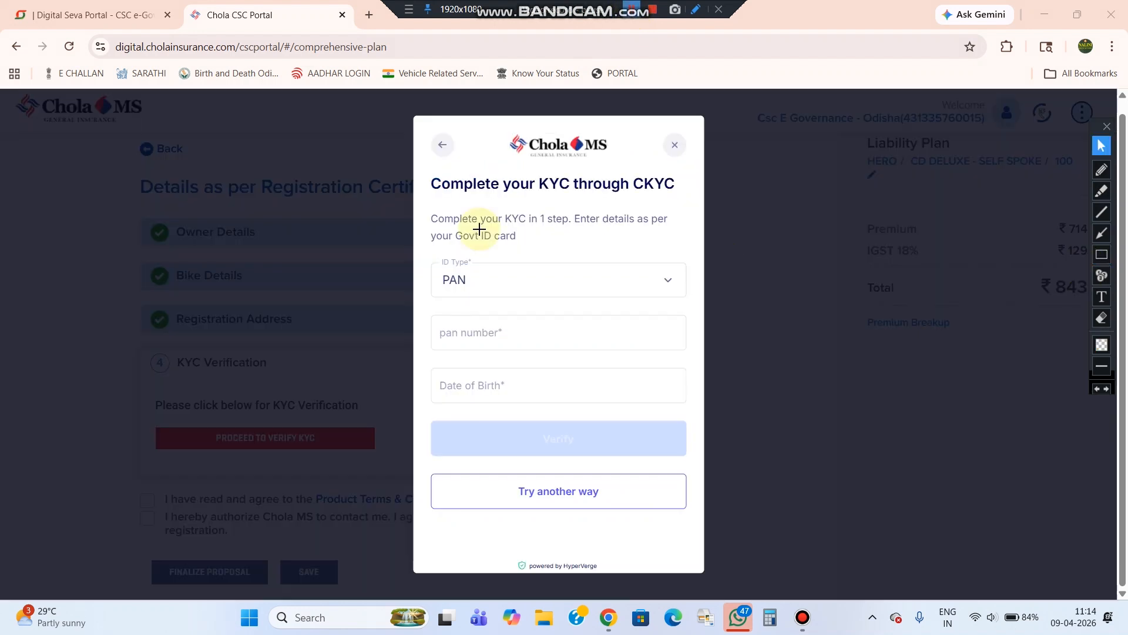
{"action": "left_click_drag", "start_coordinate": [421, 120], "coordinate": [702, 577]}
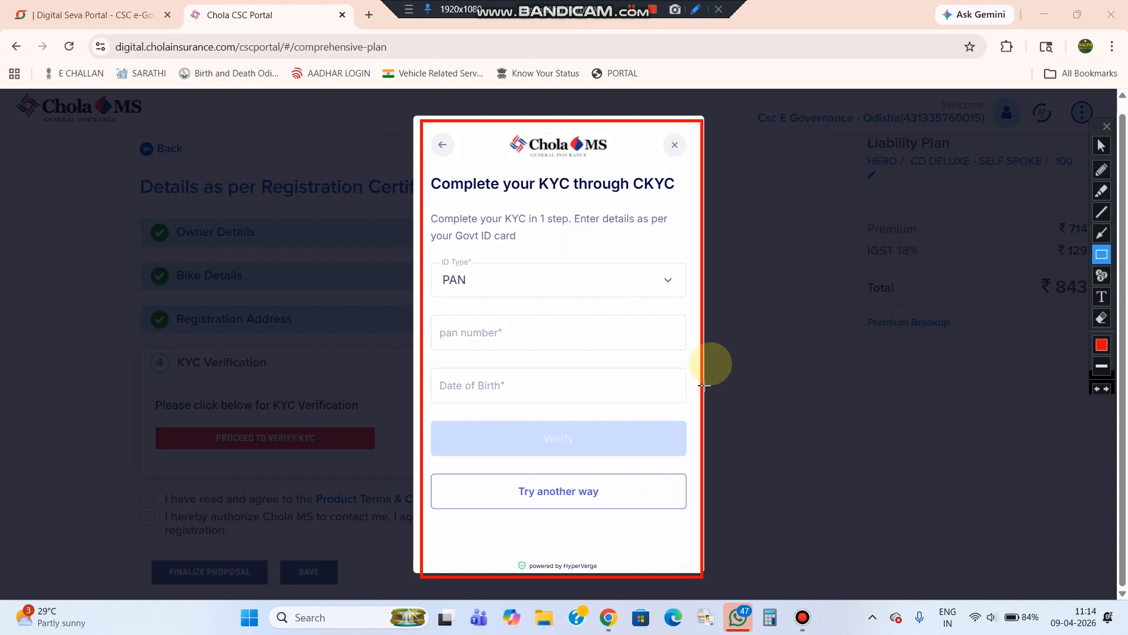
{"action": "left_click_drag", "start_coordinate": [495, 470], "coordinate": [624, 509]}
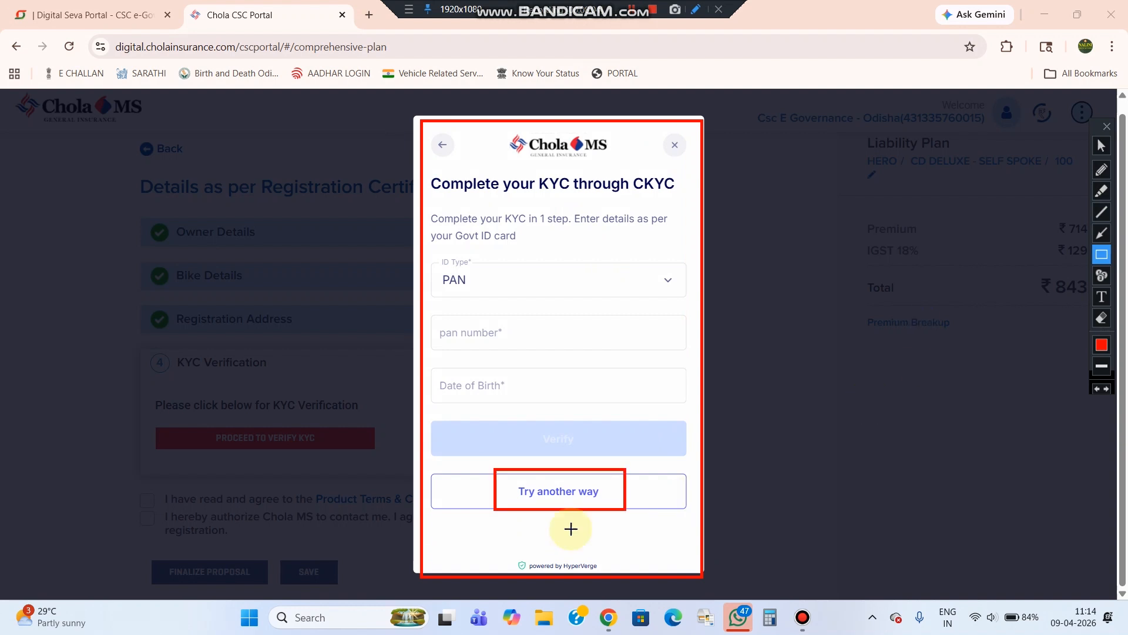
Choose Aadhaar Card for address verification, bypassing CKYC and PAN and answering that Aadhaar and mobile are not linked
{"action": "left_click", "coordinate": [1101, 149]}
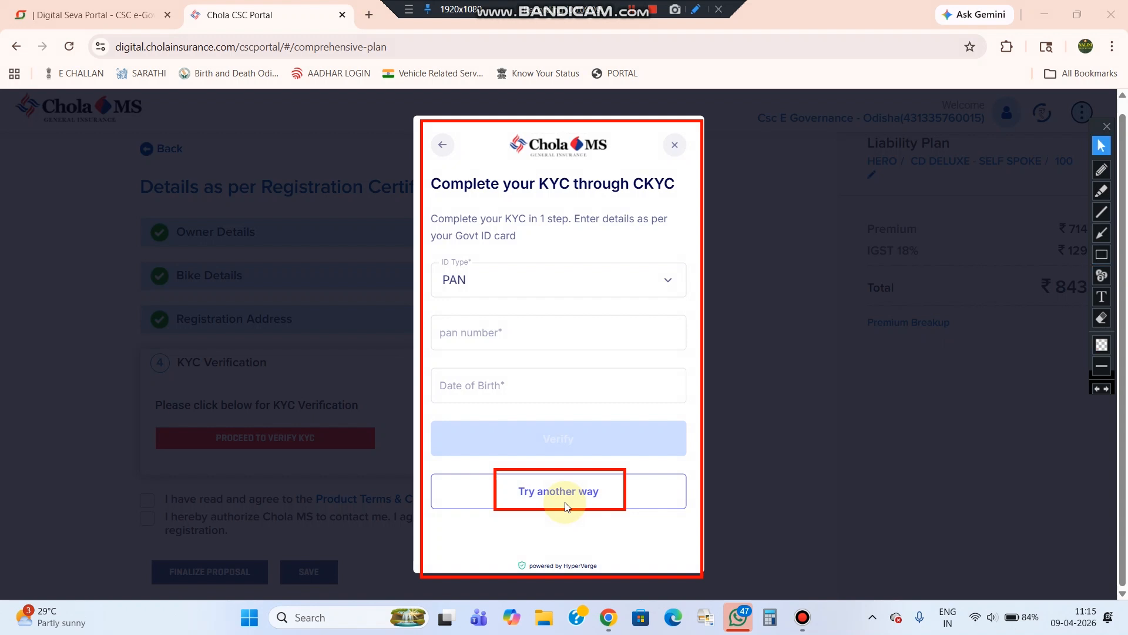
{"action": "left_click", "coordinate": [566, 492]}
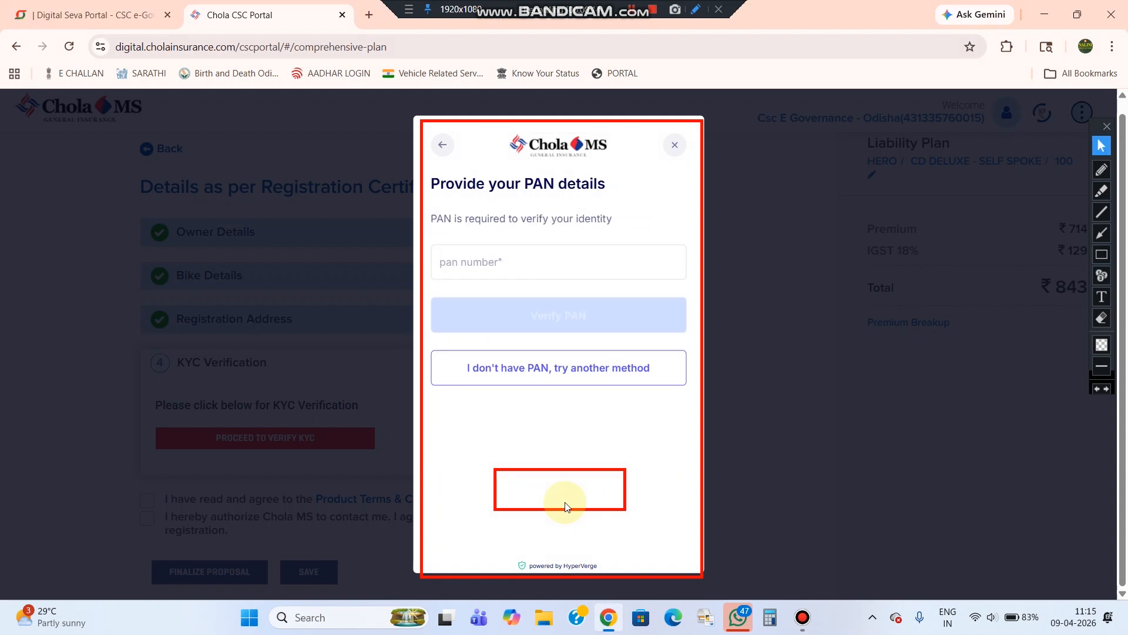
{"action": "left_click", "coordinate": [585, 370]}
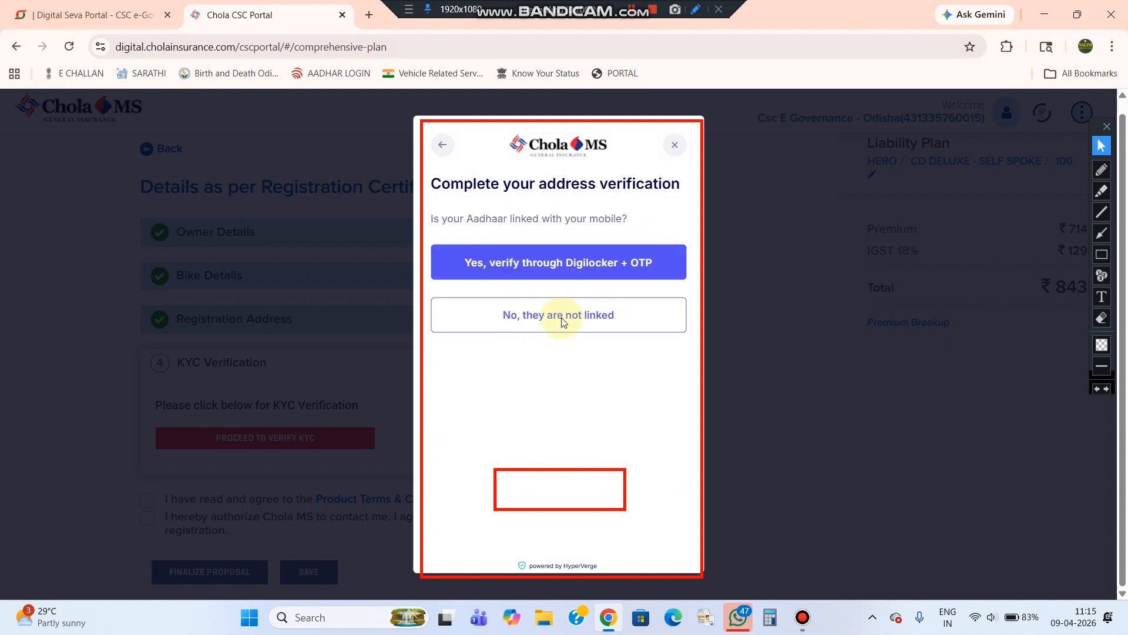
{"action": "left_click", "coordinate": [561, 317]}
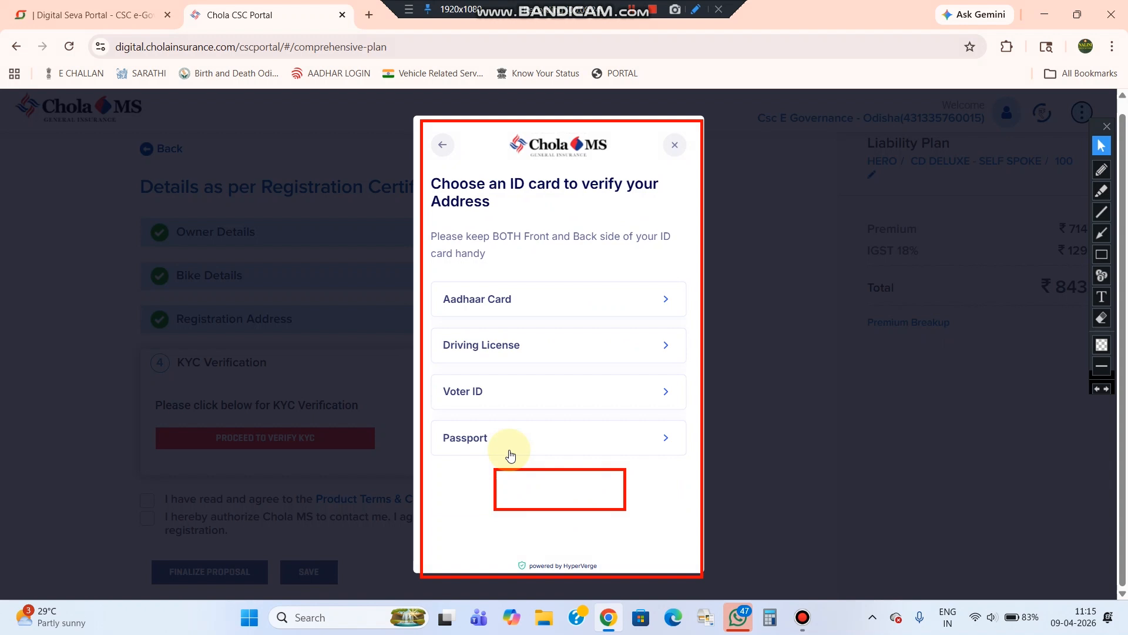
{"action": "left_click", "coordinate": [495, 304]}
Clear the red markings and submit the Aadhaar Card document uploaded from the device for KYC
{"action": "left_click", "coordinate": [1102, 318]}
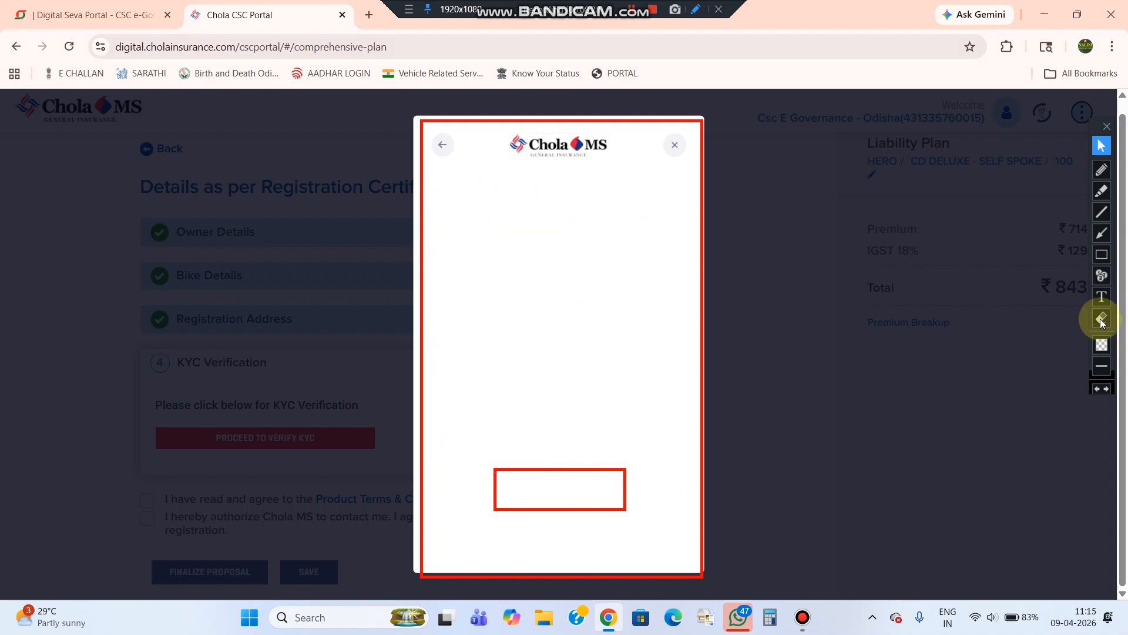
{"action": "left_click", "coordinate": [507, 220]}
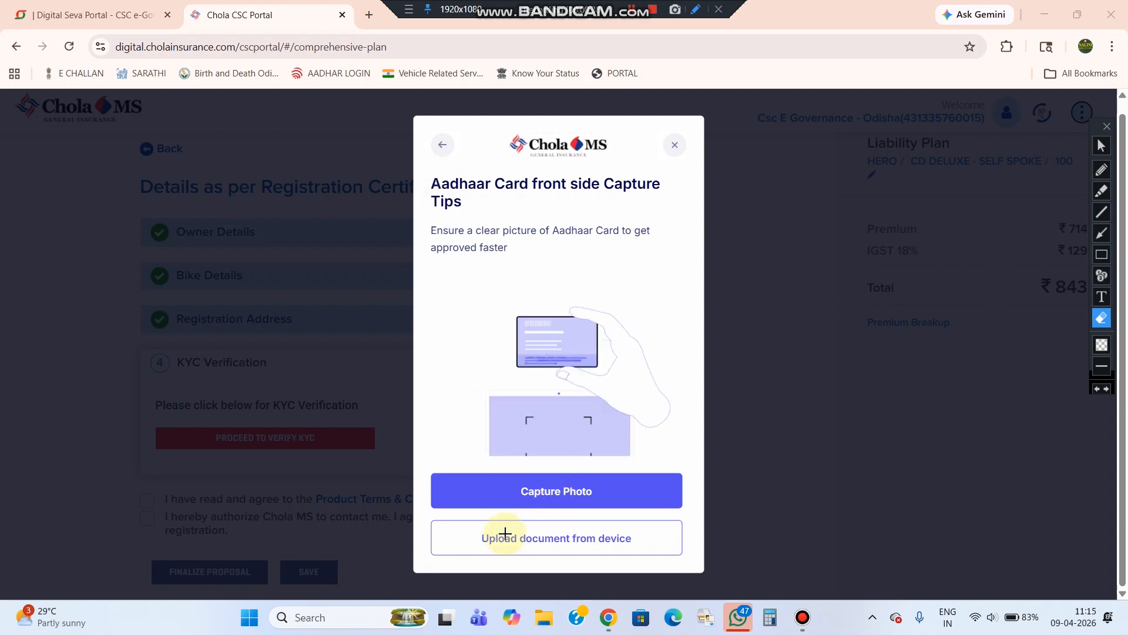
{"action": "left_click_drag", "start_coordinate": [469, 517], "coordinate": [654, 556]}
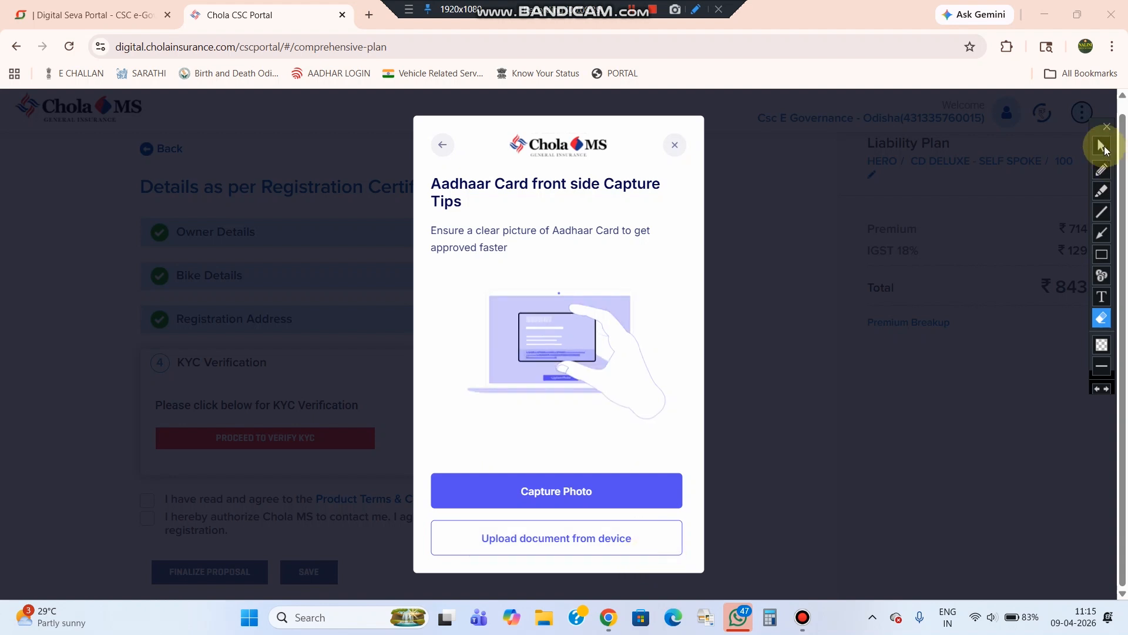
{"action": "left_click", "coordinate": [1100, 145]}
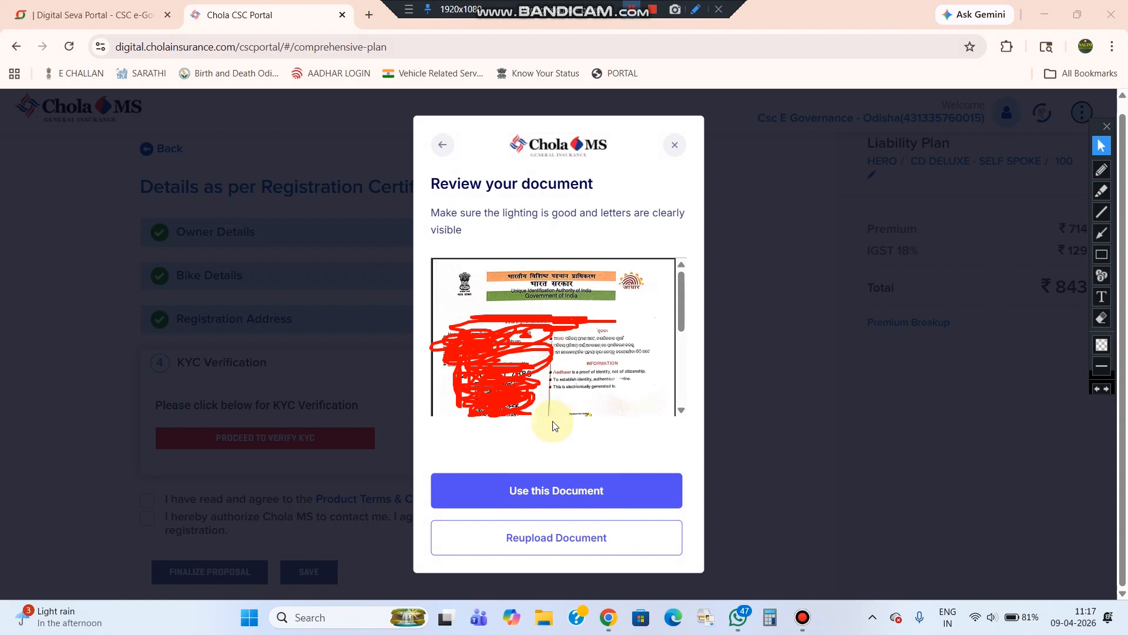
{"action": "left_click", "coordinate": [599, 493]}
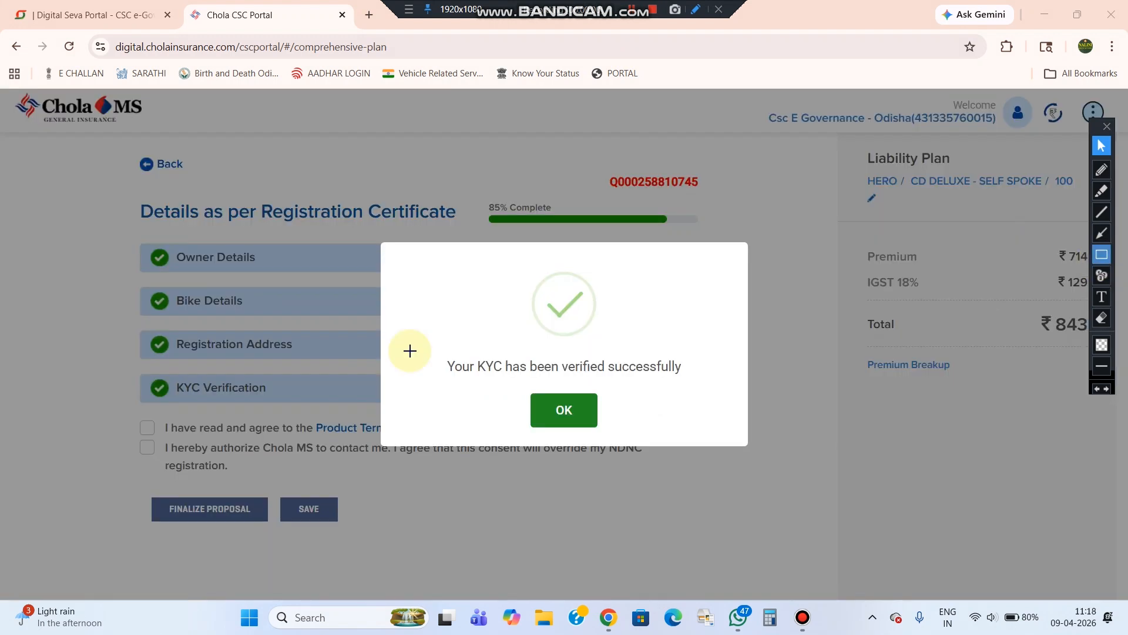
Frame the KYC success message and its OK control in red, clear the markings and dismiss the message
{"action": "left_click_drag", "start_coordinate": [453, 360], "coordinate": [713, 438]}
{"action": "left_click_drag", "start_coordinate": [509, 386], "coordinate": [618, 436]}
{"action": "left_click", "coordinate": [1102, 146]}
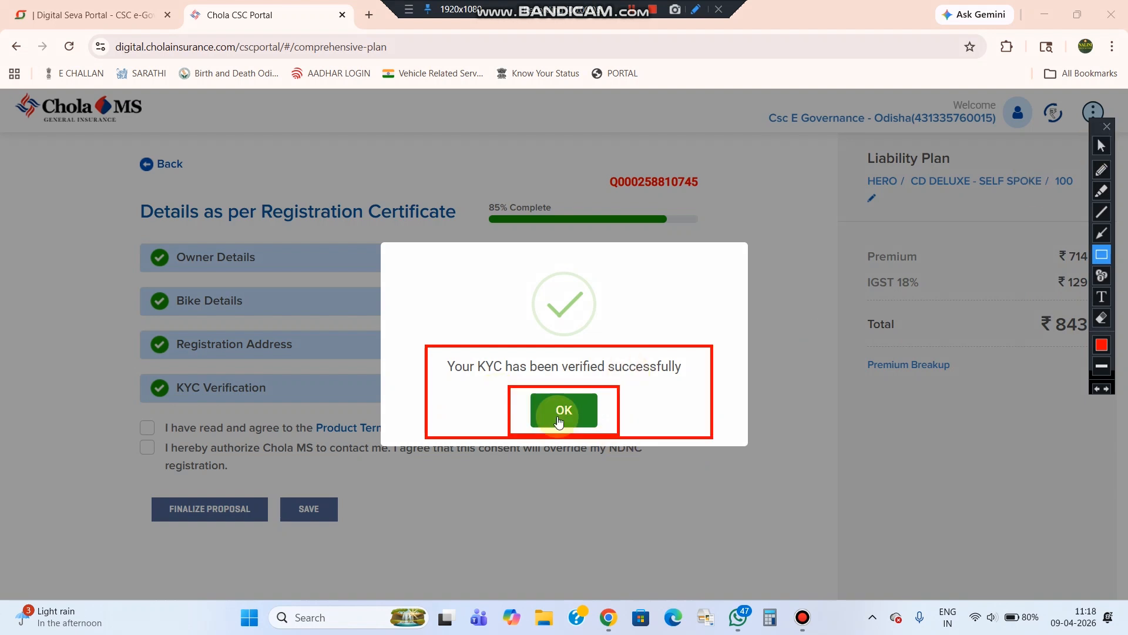
{"action": "left_click", "coordinate": [1103, 320]}
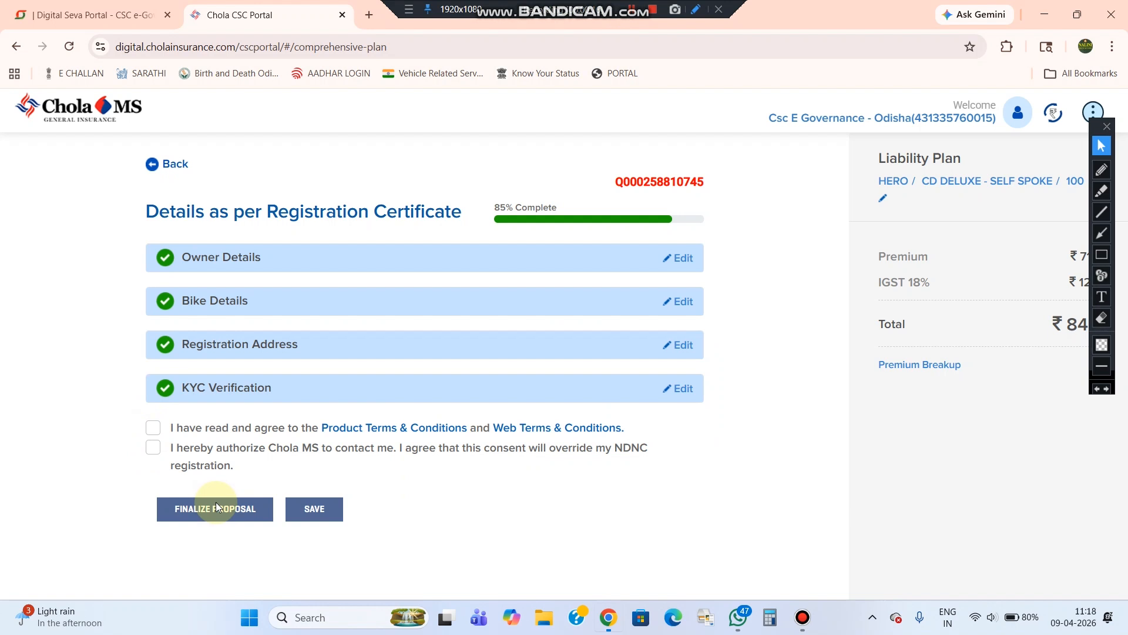
Accept both declarations, finalize the proposal and confirm proceeding to payment
{"action": "left_click", "coordinate": [204, 519]}
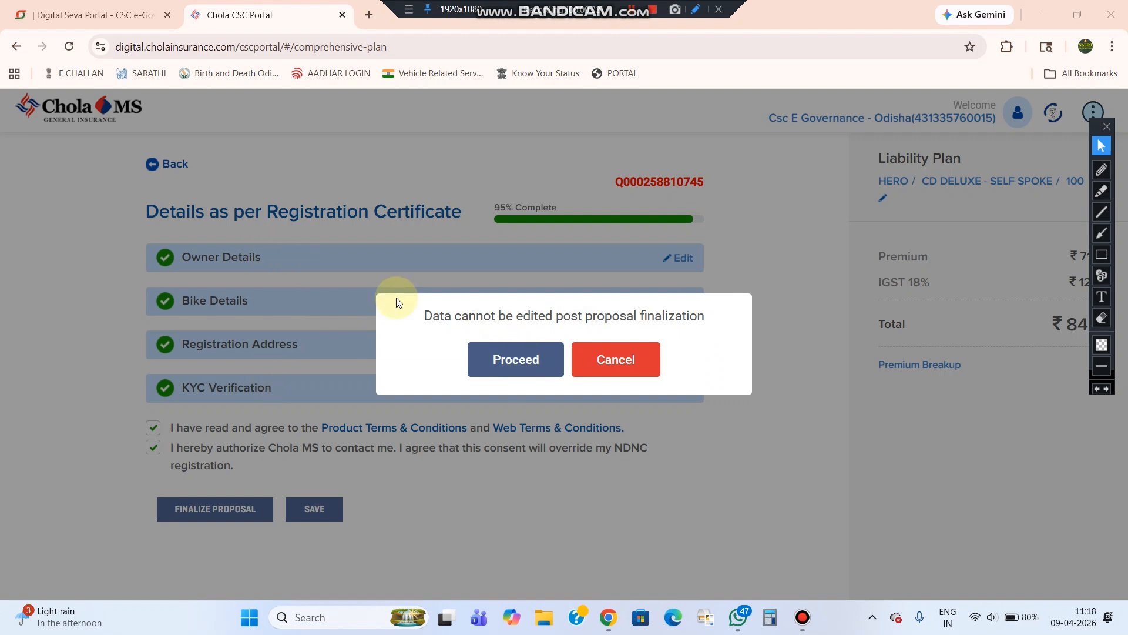
{"action": "left_click", "coordinate": [516, 360]}
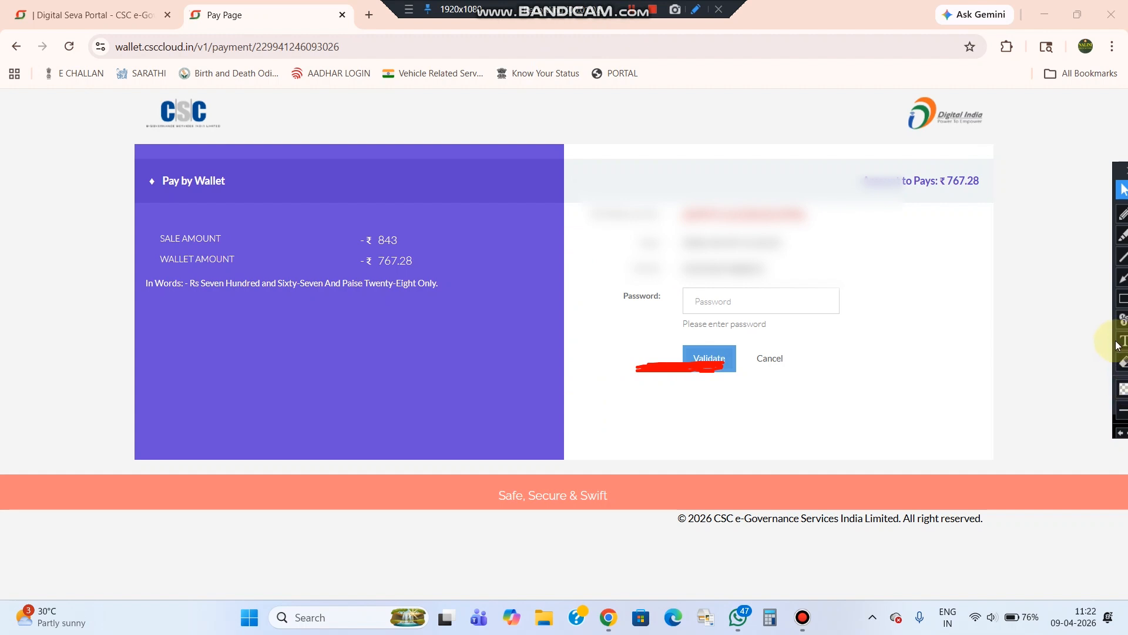
Outline the Validate and Cancel controls on the wallet payment page in red and clear the markings
{"action": "left_click_drag", "start_coordinate": [620, 347], "coordinate": [804, 412]}
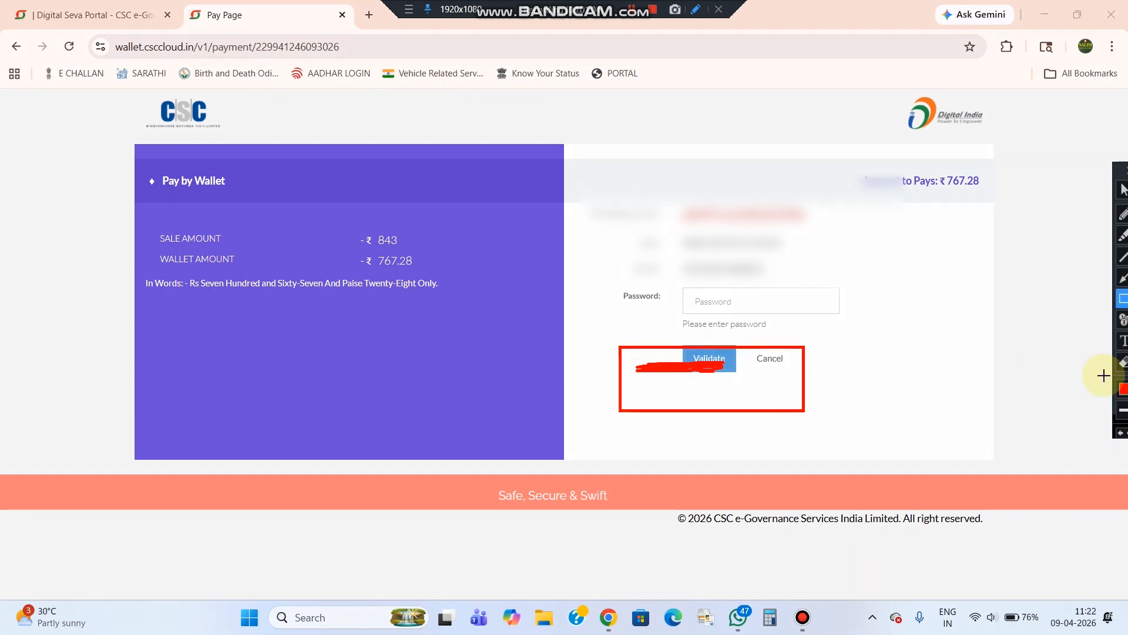
{"action": "left_click", "coordinate": [1120, 362]}
Enter the wallet password and validate the payment
{"action": "left_click", "coordinate": [1122, 189]}
{"action": "left_click", "coordinate": [719, 301]}
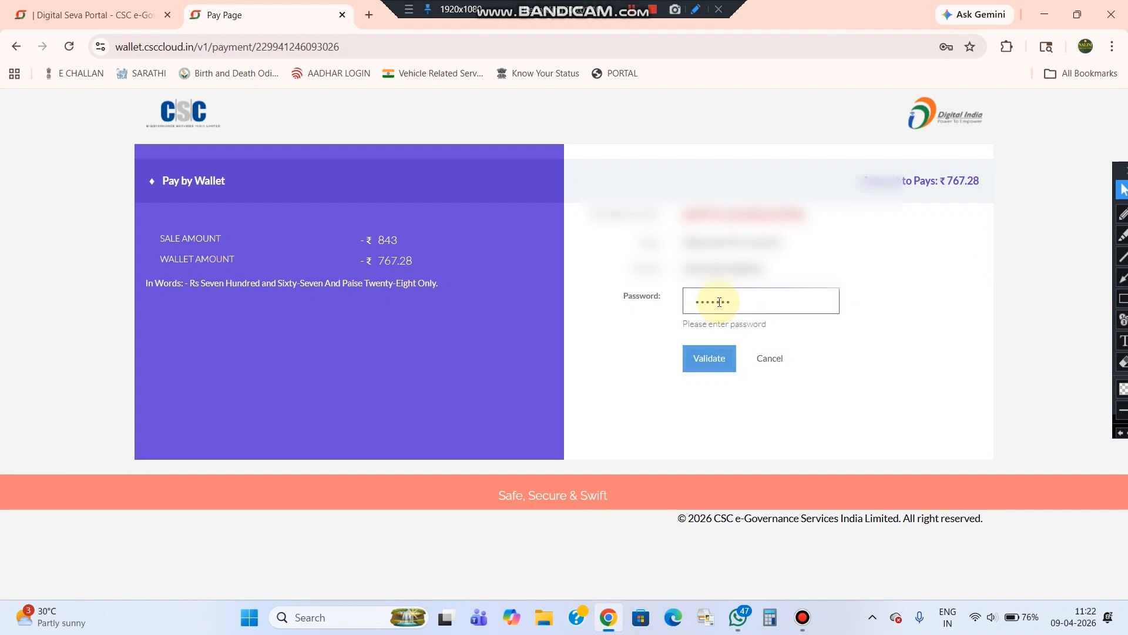
{"action": "key", "text": "Return"}
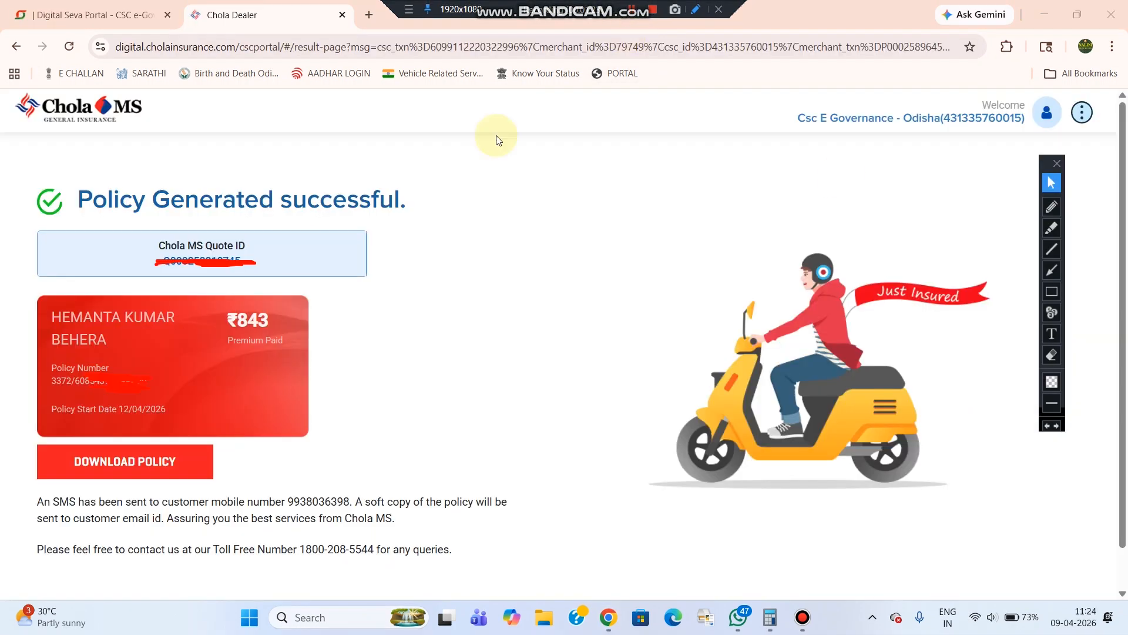
Draw red rectangles around the policy success heading, the policy details area and the Download Policy control
{"action": "left_click", "coordinate": [1052, 293]}
{"action": "mouse_move", "coordinate": [8, 160]}
{"action": "left_mouse_down"}
{"action": "mouse_move", "coordinate": [310, 217]}
{"action": "mouse_move", "coordinate": [430, 227]}
{"action": "left_mouse_up"}
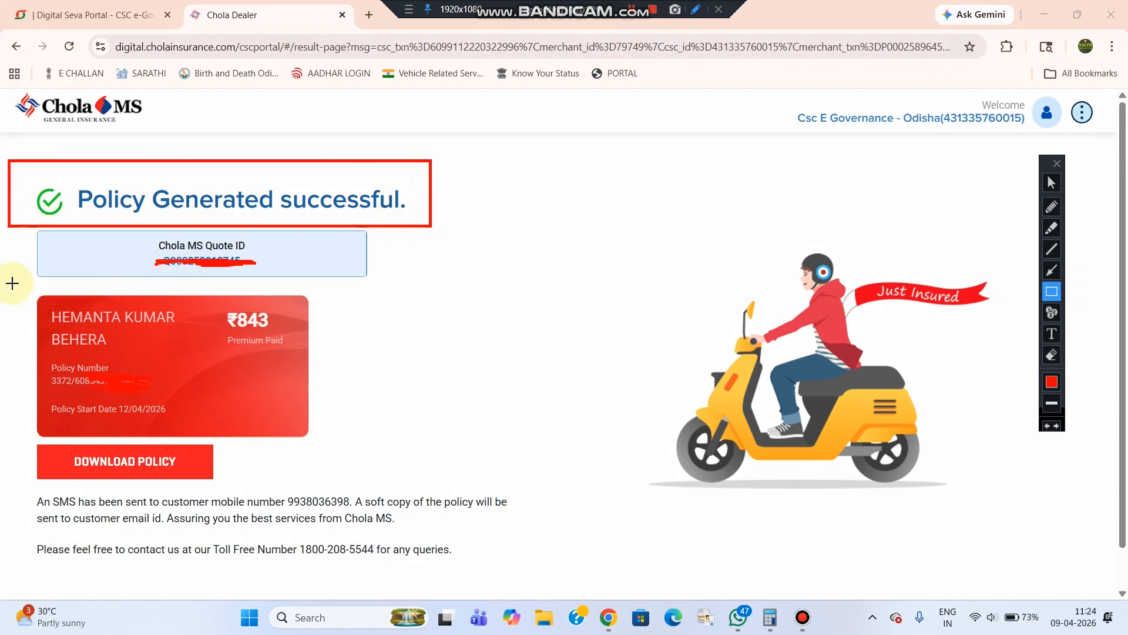
{"action": "mouse_move", "coordinate": [3, 224]}
{"action": "left_mouse_down"}
{"action": "mouse_move", "coordinate": [433, 453]}
{"action": "mouse_move", "coordinate": [710, 575]}
{"action": "left_mouse_up"}
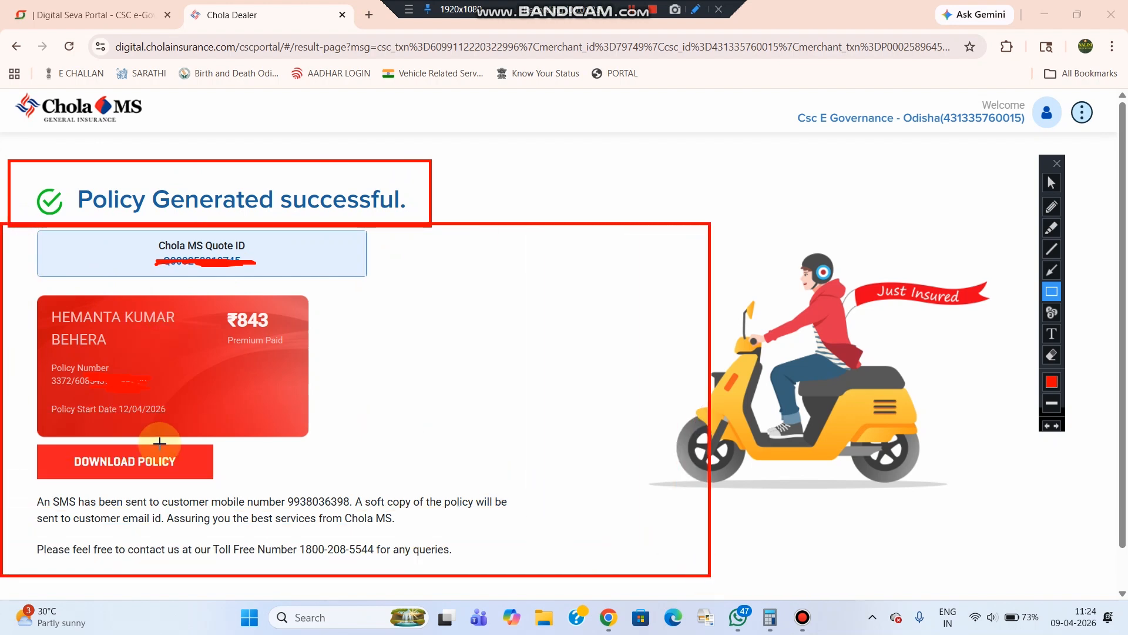
{"action": "left_click_drag", "start_coordinate": [64, 444], "coordinate": [198, 479]}
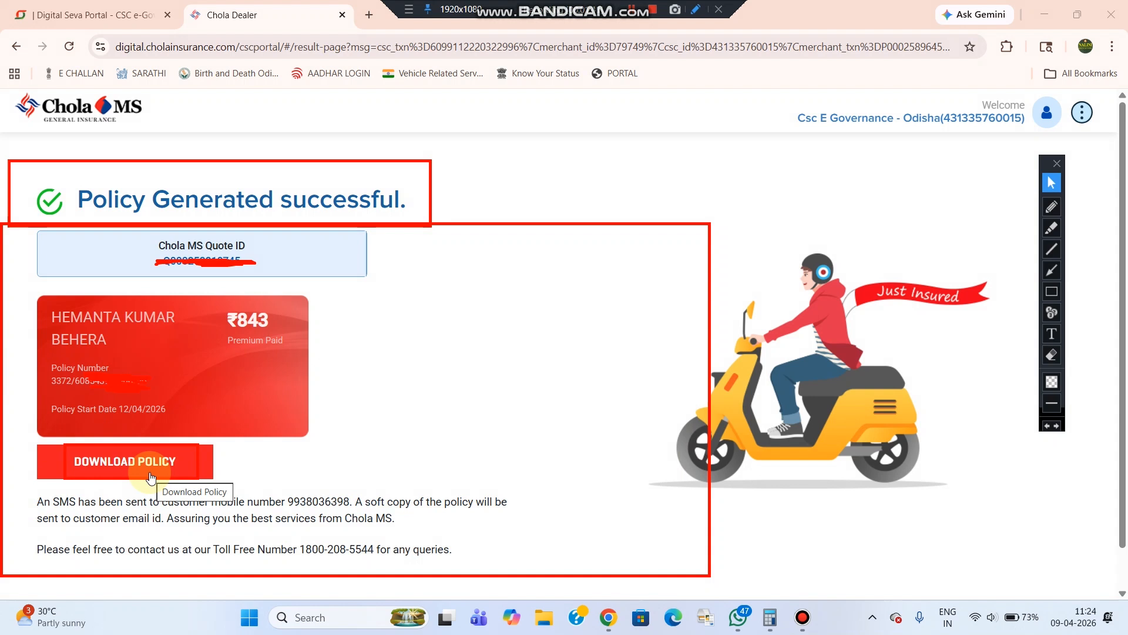
Draw a red freehand check mark beside Download Policy and handwrite "Insurance" between slanted border lines
{"action": "left_click", "coordinate": [1052, 206]}
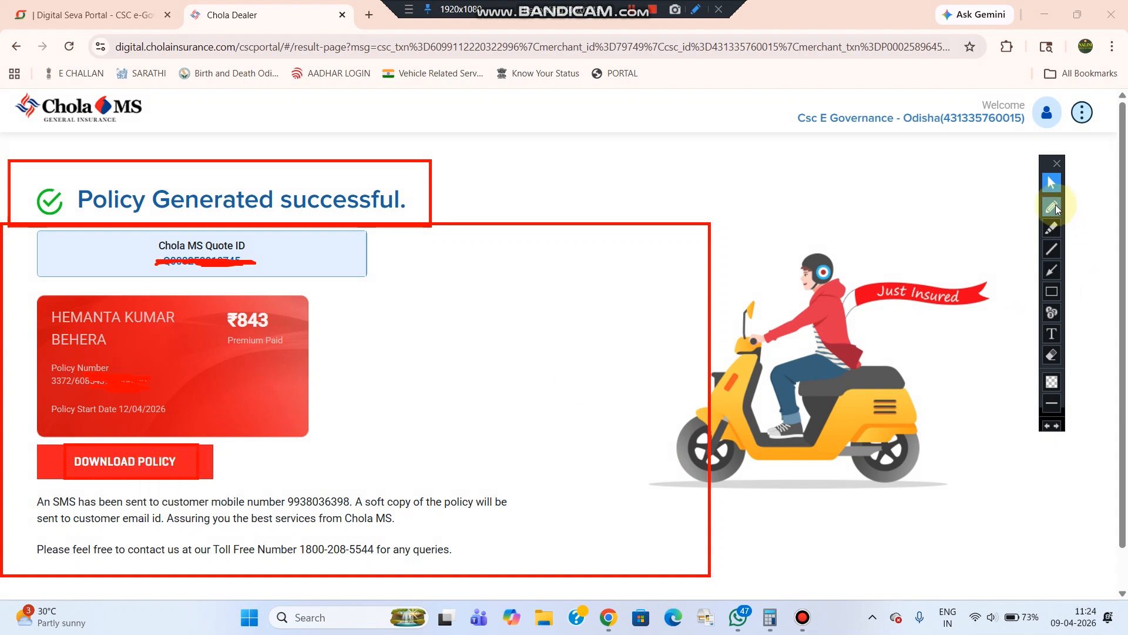
{"action": "left_click_drag", "start_coordinate": [249, 460], "coordinate": [479, 411]}
{"action": "mouse_move", "coordinate": [505, 288]}
{"action": "left_mouse_down"}
{"action": "mouse_move", "coordinate": [507, 326]}
{"action": "mouse_move", "coordinate": [531, 320]}
{"action": "mouse_move", "coordinate": [534, 297]}
{"action": "mouse_move", "coordinate": [629, 288]}
{"action": "mouse_move", "coordinate": [629, 265]}
{"action": "mouse_move", "coordinate": [834, 261]}
{"action": "left_mouse_up"}
{"action": "left_click_drag", "start_coordinate": [463, 374], "coordinate": [823, 271]}
{"action": "mouse_move", "coordinate": [430, 259]}
{"action": "left_mouse_down"}
{"action": "mouse_move", "coordinate": [758, 182]}
{"action": "mouse_move", "coordinate": [811, 297]}
{"action": "left_mouse_up"}
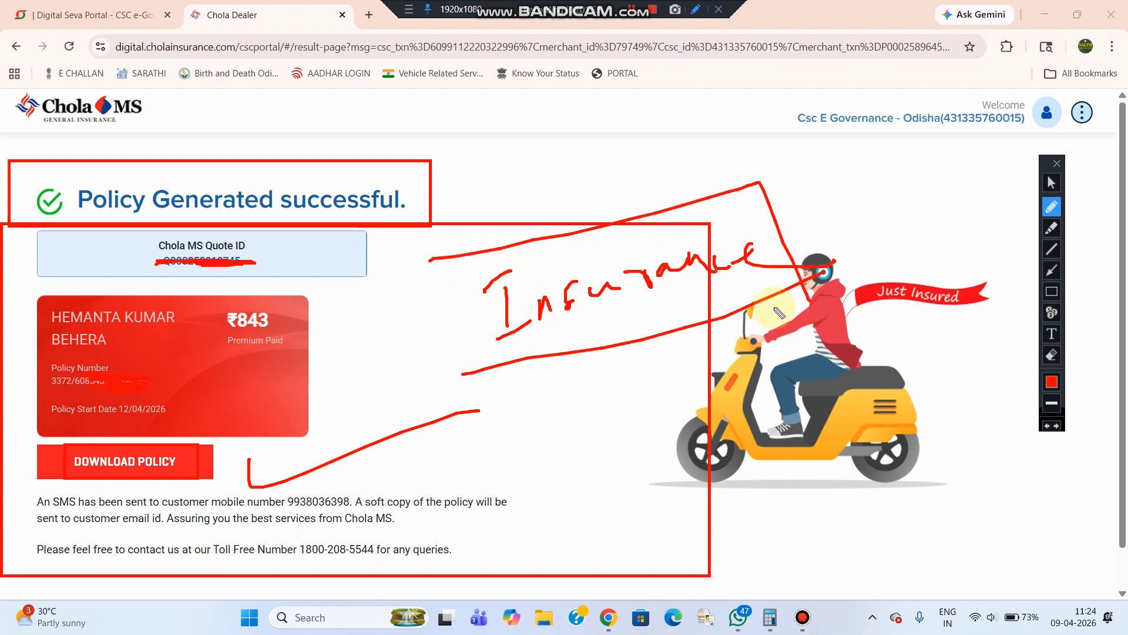
Close the freehand border around "Insurance" with a small arrow and handwrite a second short word beneath it
{"action": "mouse_move", "coordinate": [441, 261]}
{"action": "left_mouse_down"}
{"action": "mouse_move", "coordinate": [461, 376]}
{"action": "mouse_move", "coordinate": [516, 371]}
{"action": "mouse_move", "coordinate": [522, 385]}
{"action": "left_mouse_up"}
{"action": "left_click_drag", "start_coordinate": [568, 331], "coordinate": [590, 350]}
{"action": "left_click", "coordinate": [588, 318]}
{"action": "mouse_move", "coordinate": [598, 337]}
{"action": "left_mouse_down"}
{"action": "mouse_move", "coordinate": [601, 347]}
{"action": "mouse_move", "coordinate": [655, 302]}
{"action": "left_mouse_up"}
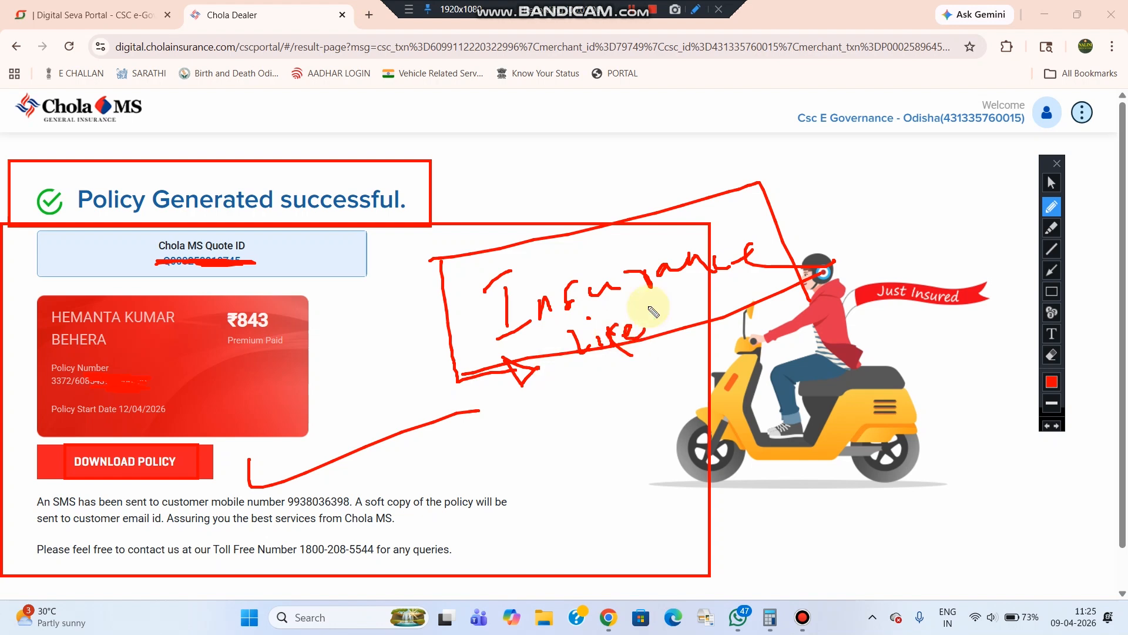
{"action": "left_click", "coordinate": [1054, 355]}
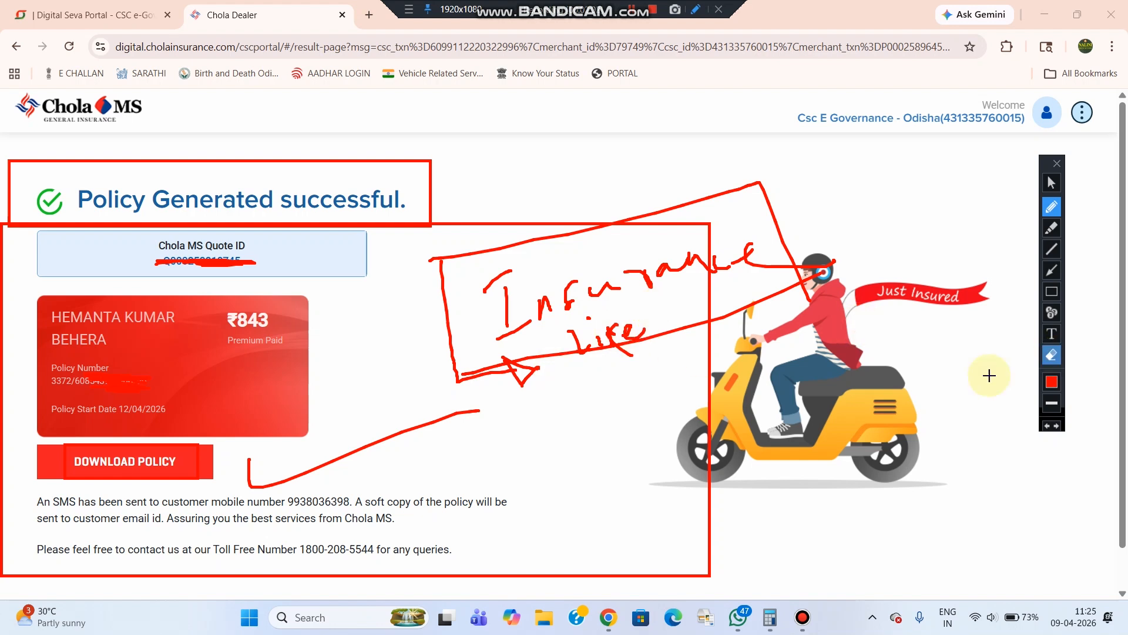